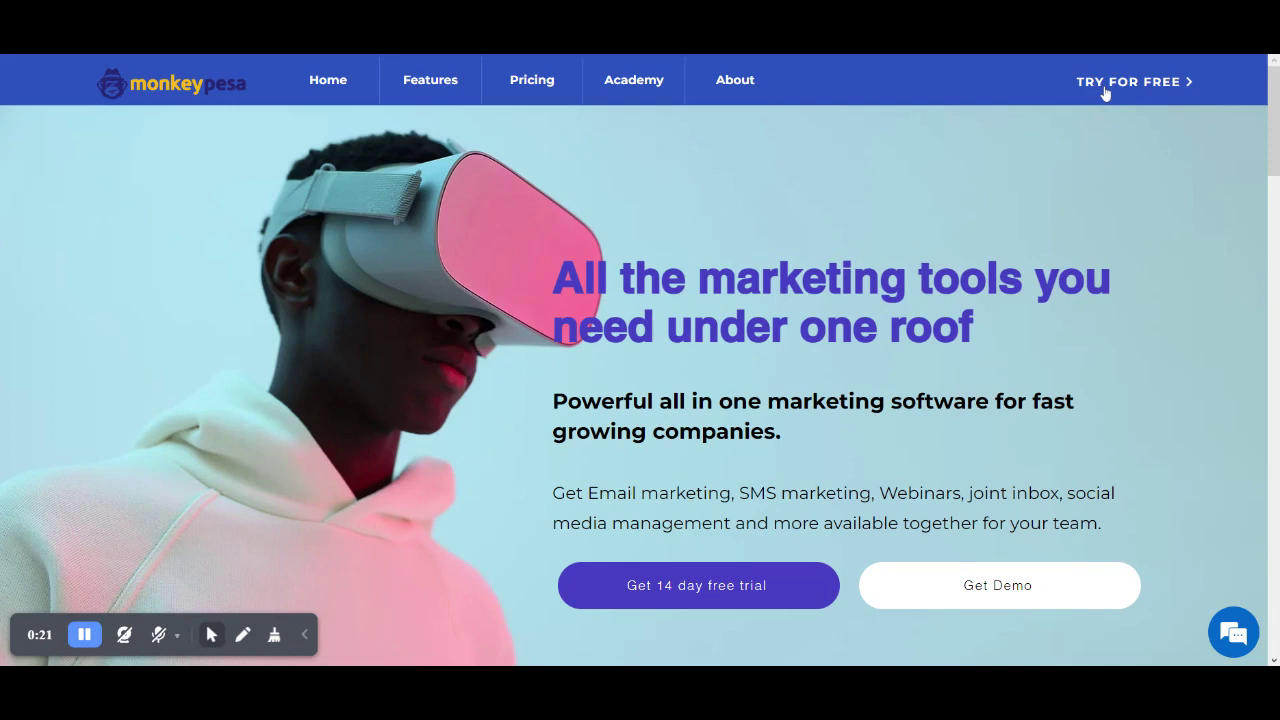
# - Open the free-trial sign-up page from TRY FOR FREE on the MonkeyPesa homepage
pyautogui.click(1104, 90)
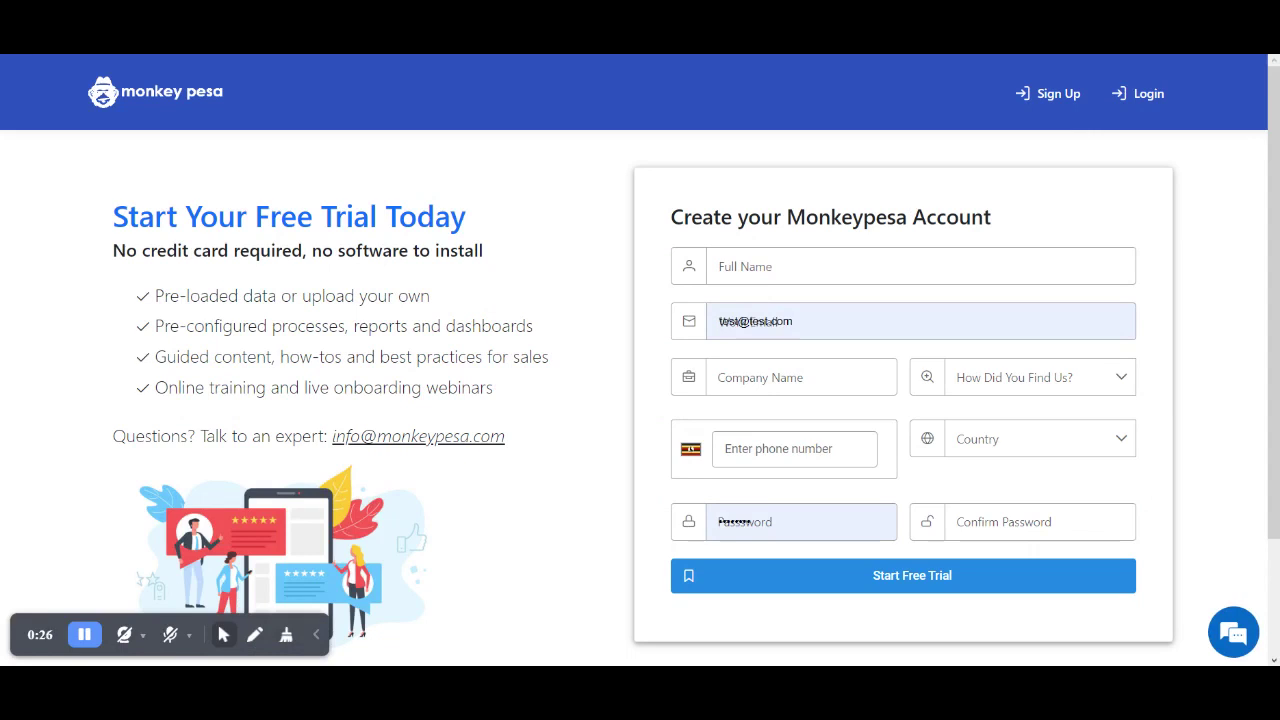
# - Log in from the Login page using the autofilled email and password
pyautogui.click(1149, 96)
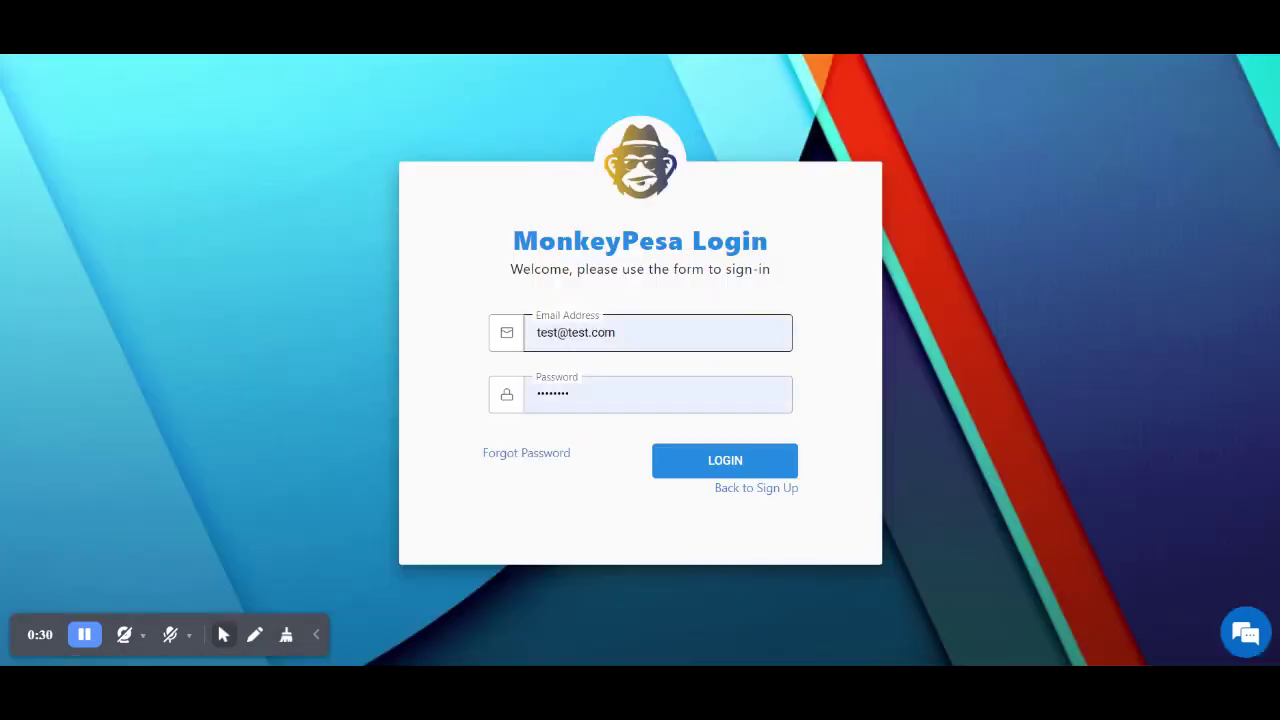
pyautogui.click(711, 460)
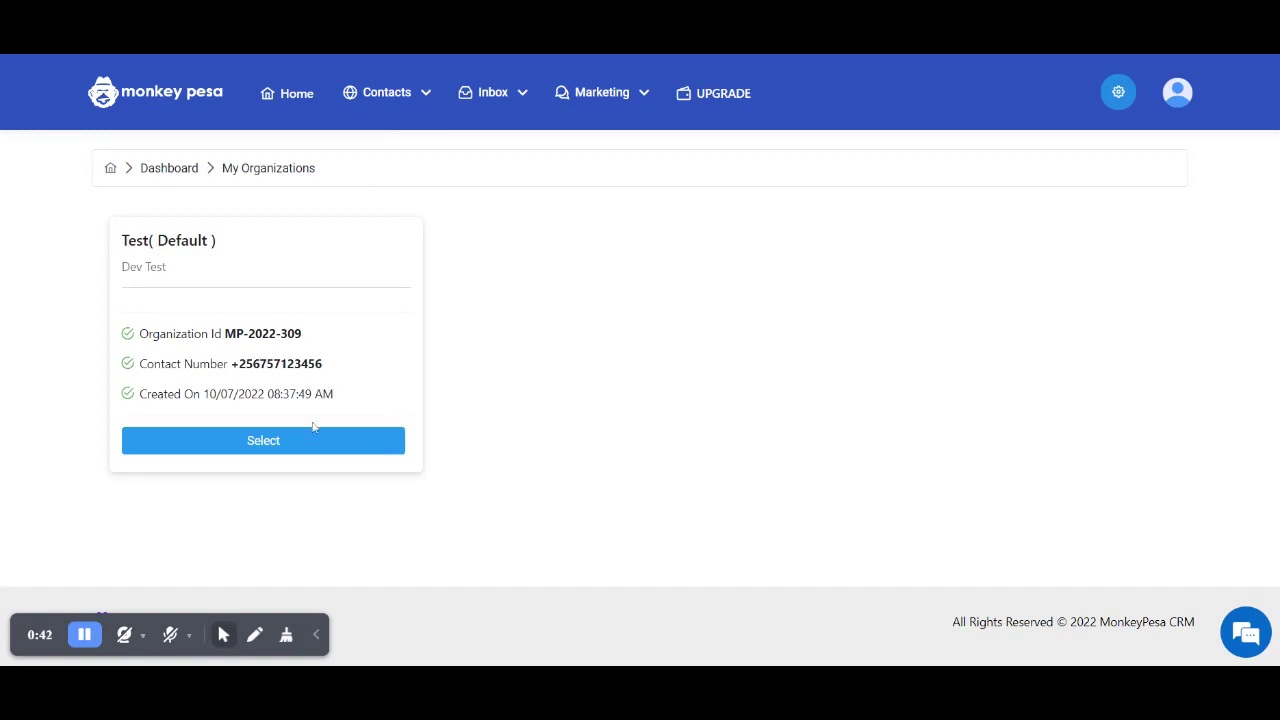
# - Enter the Test organization and start a new contact from Contacts > All Contacts
pyautogui.click(301, 452)
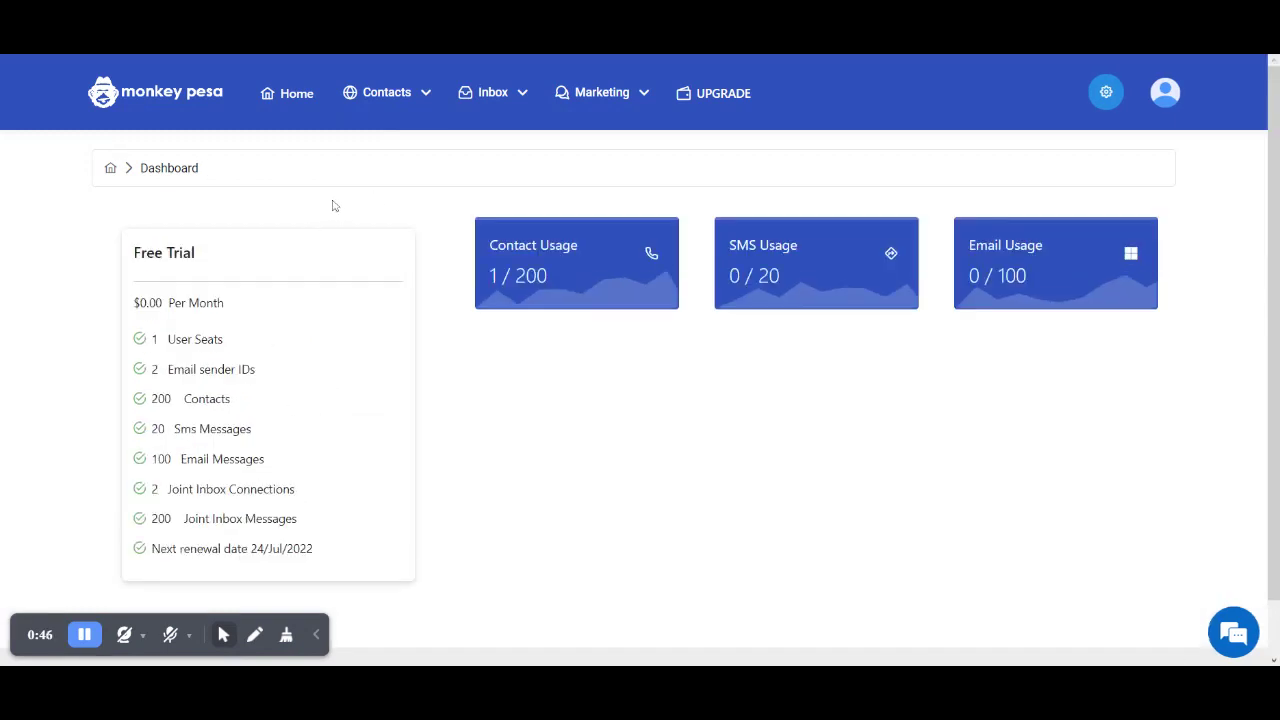
pyautogui.click(401, 111)
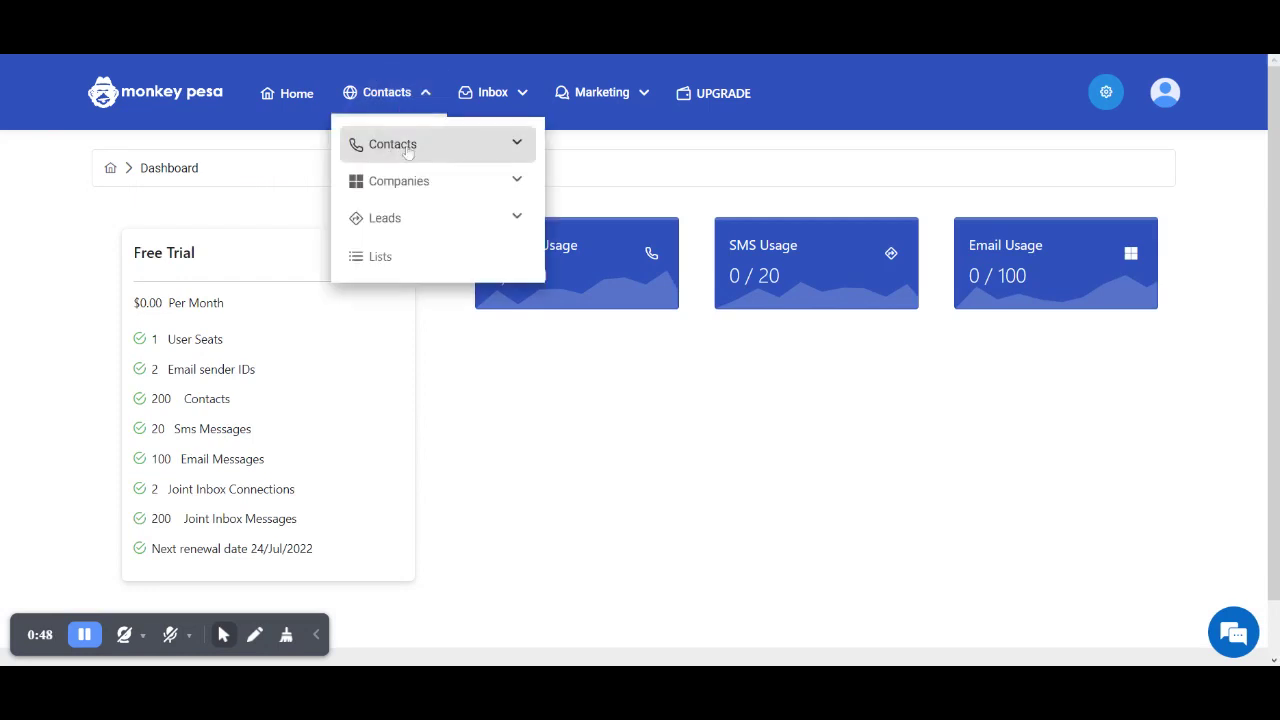
pyautogui.click(405, 147)
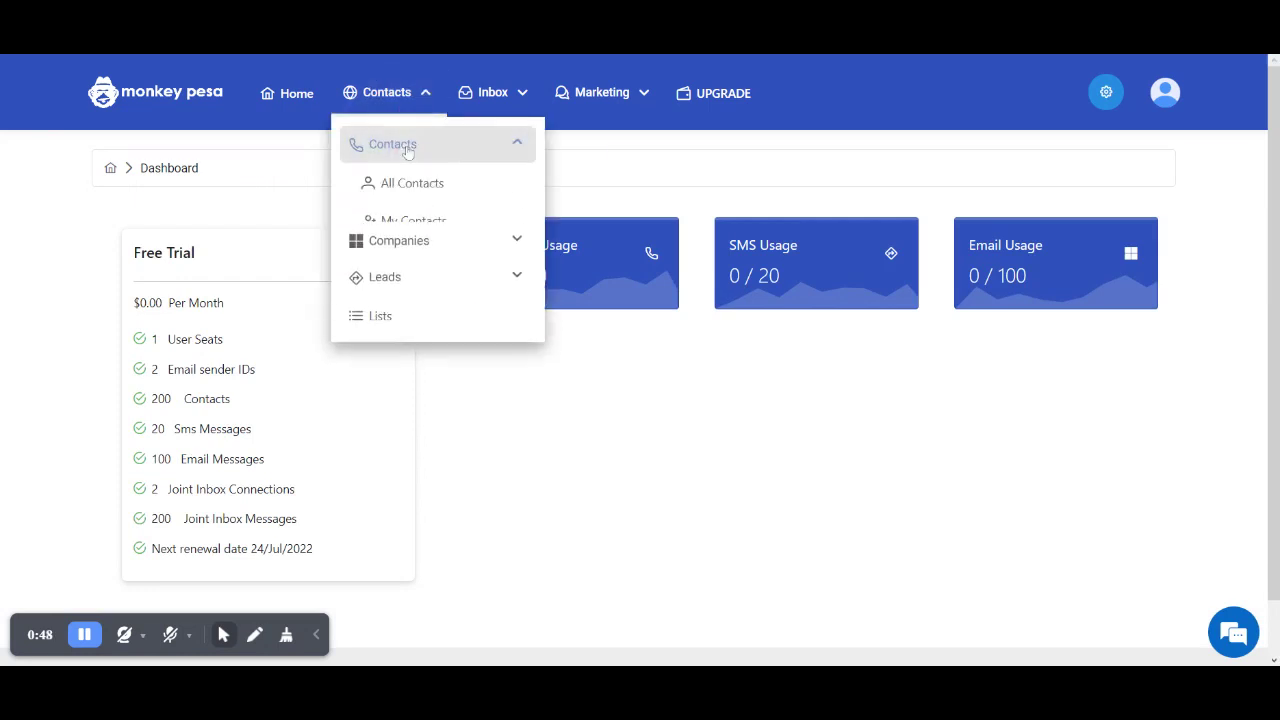
pyautogui.click(430, 198)
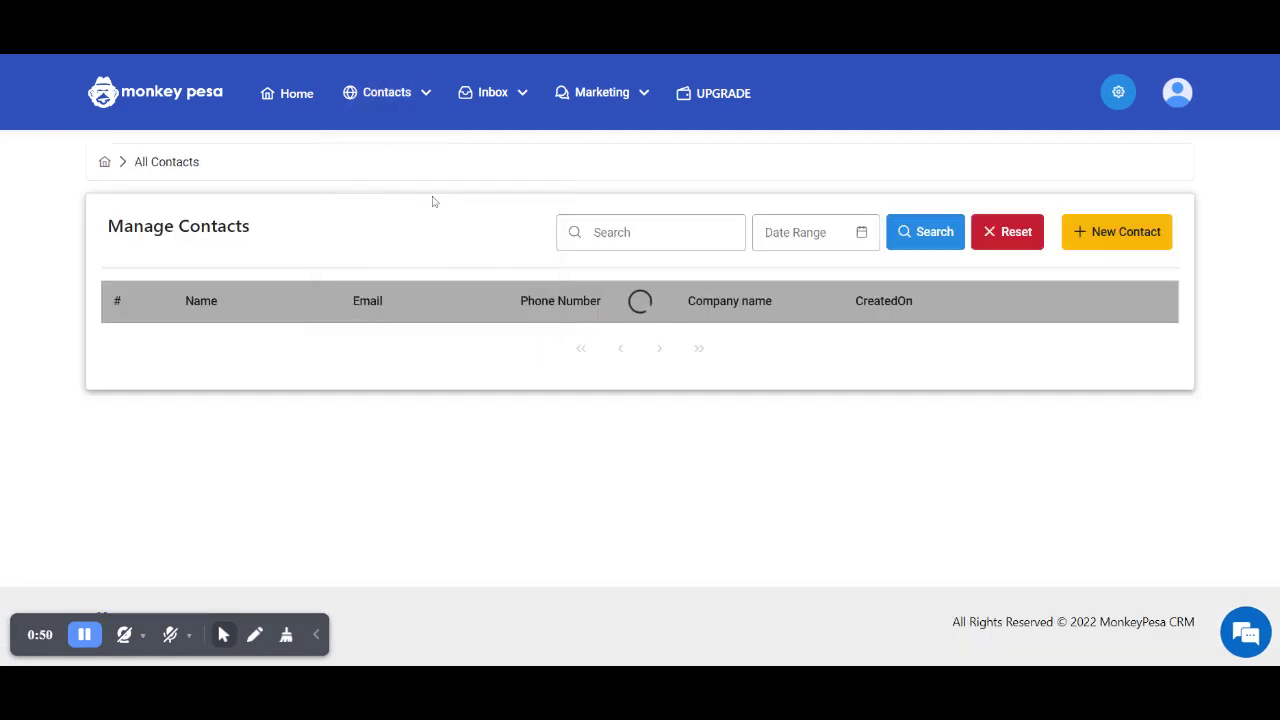
pyautogui.click(1120, 231)
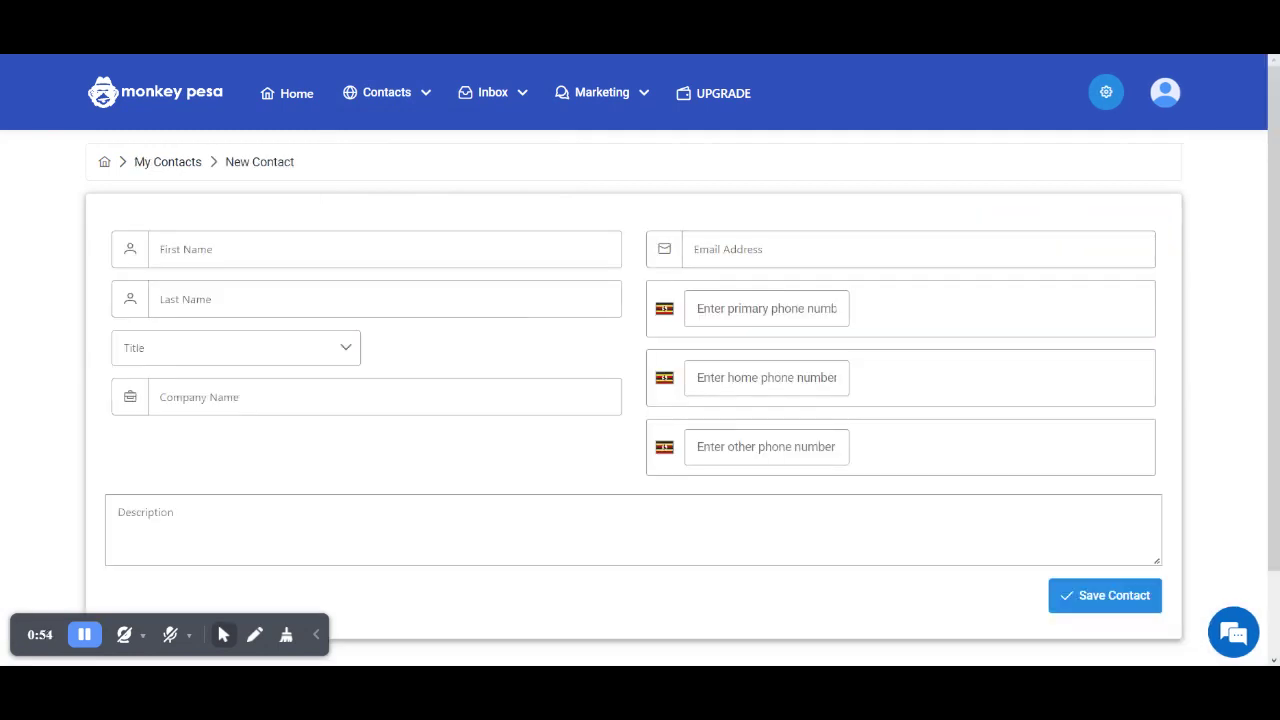
# - Step through the first name, last name, company and phone fields, leaving them empty
pyautogui.click(250, 249)
pyautogui.click(250, 299)
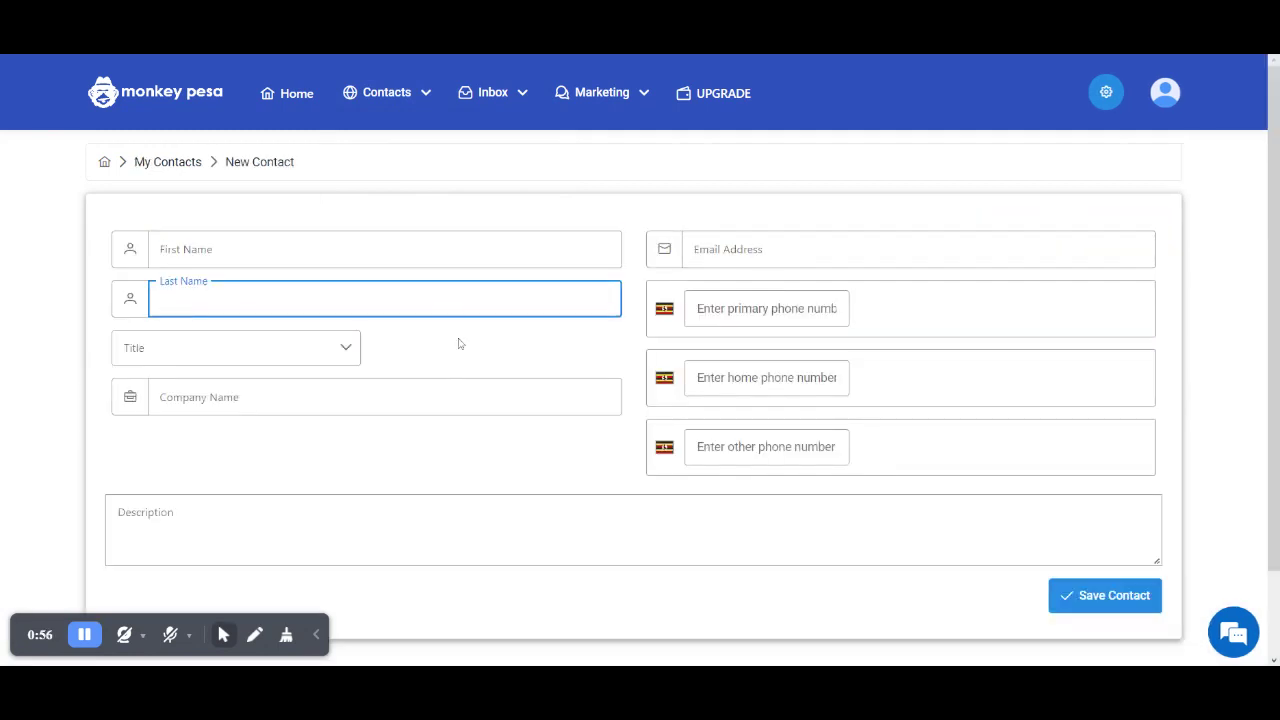
pyautogui.click(418, 390)
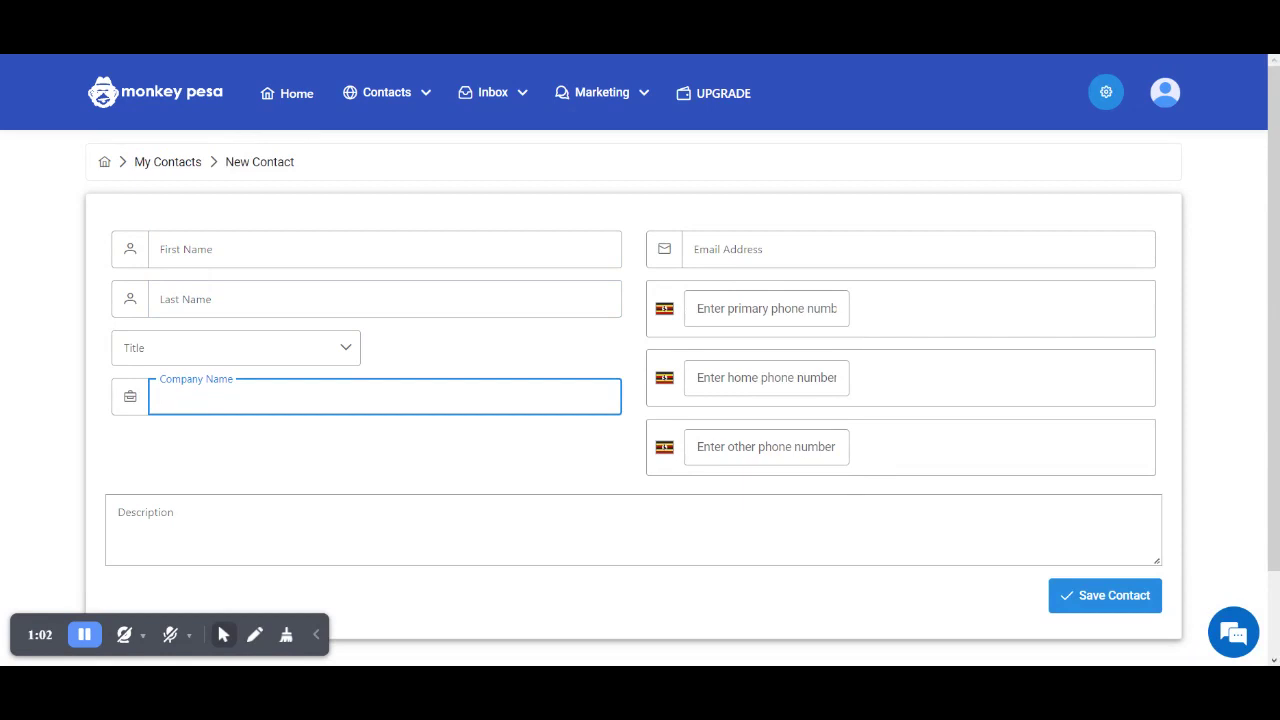
pyautogui.click(766, 308)
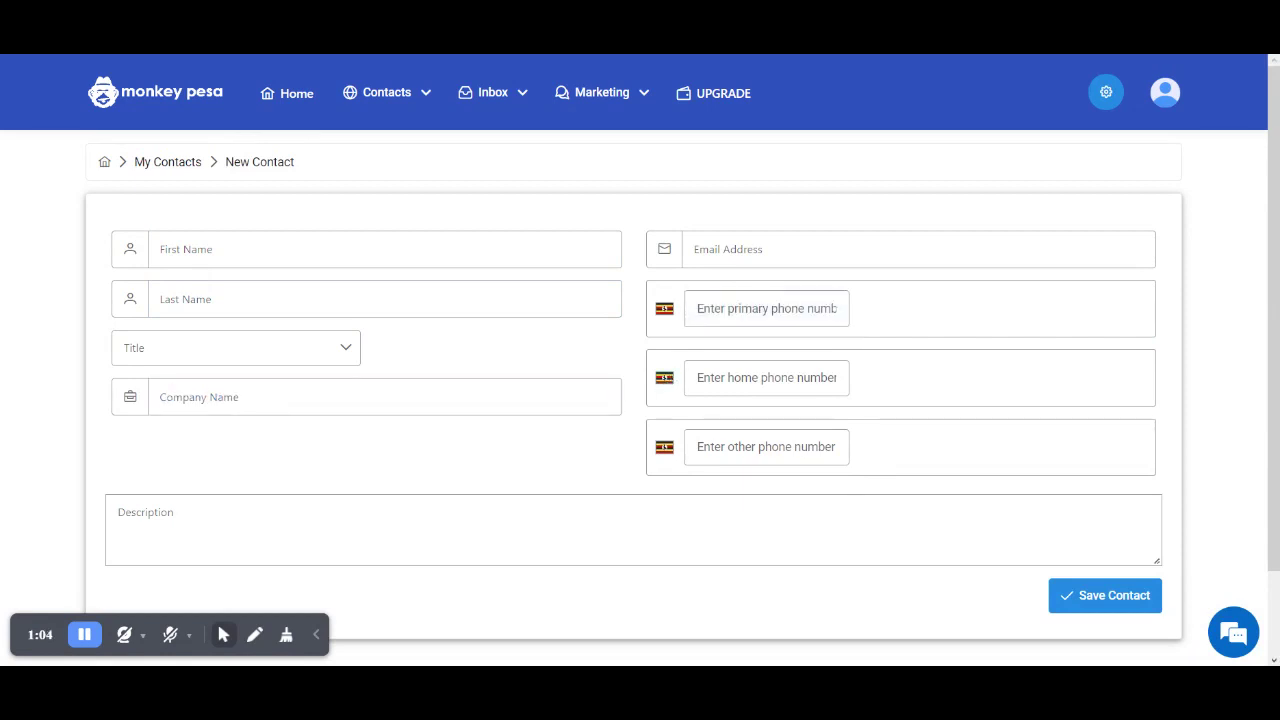
pyautogui.click(766, 446)
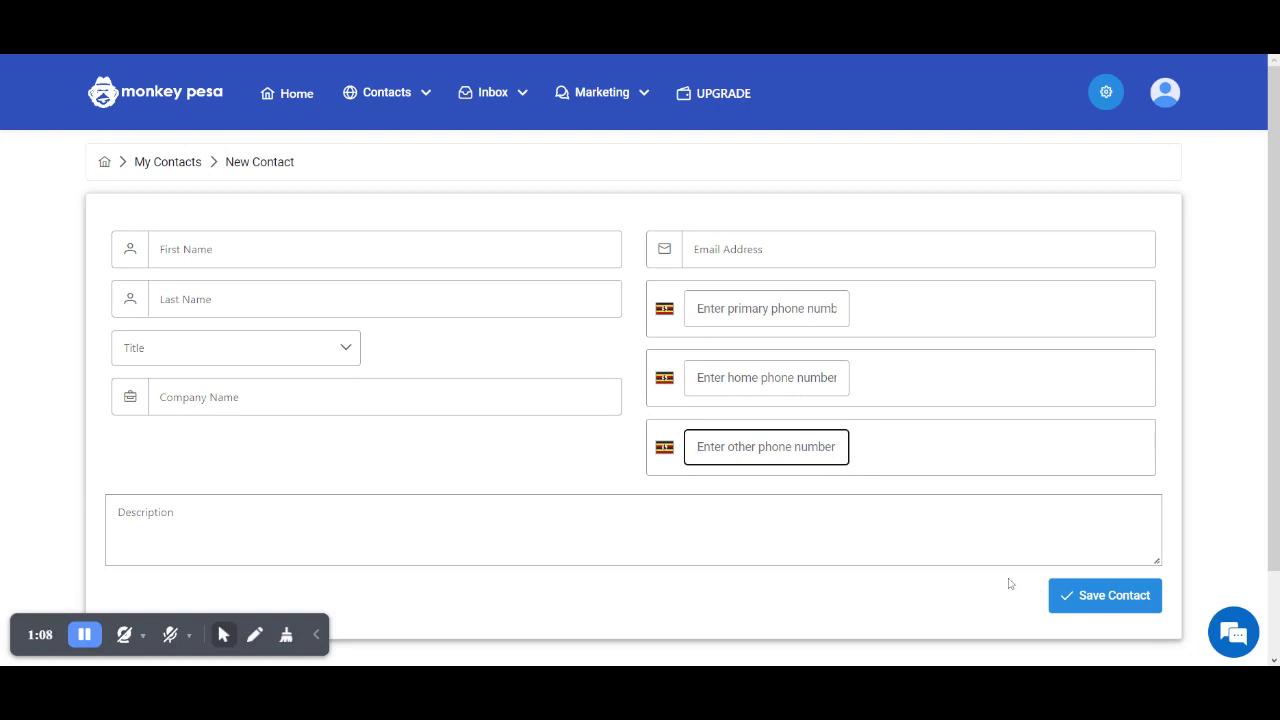
# - Go to Contacts > Lists to view the July customer and June customers lists
pyautogui.click(403, 112)
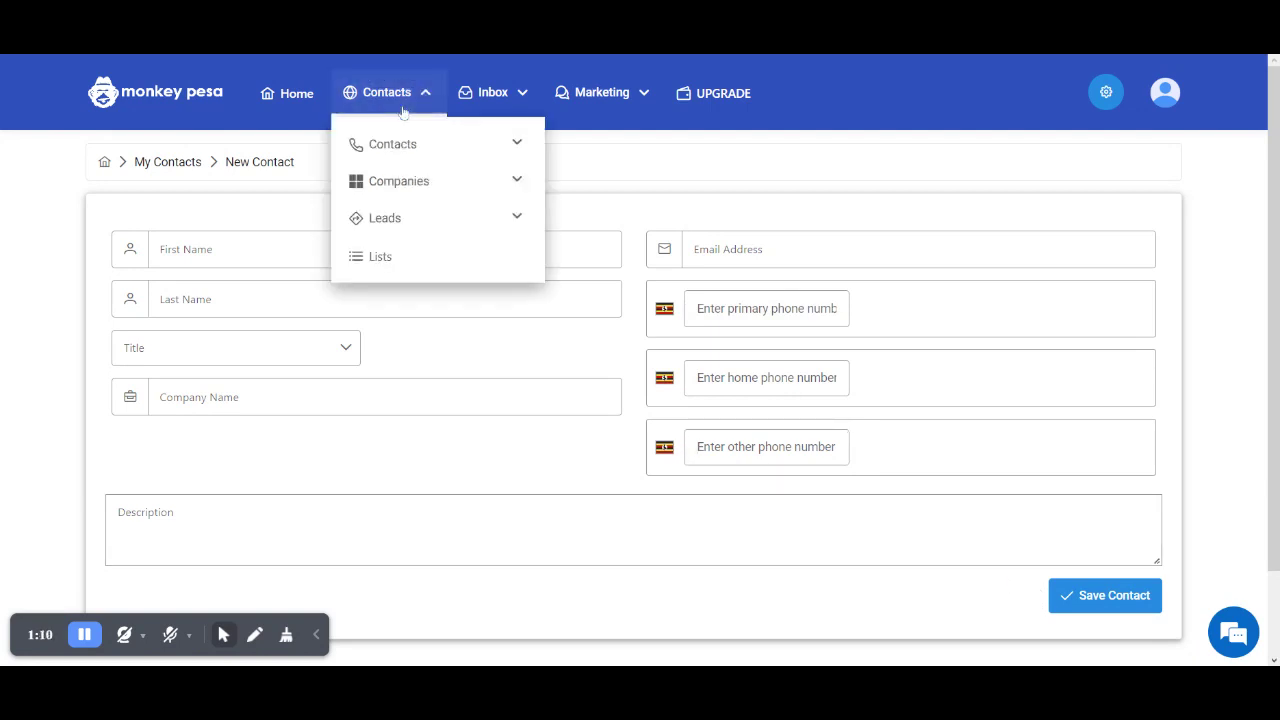
pyautogui.click(415, 258)
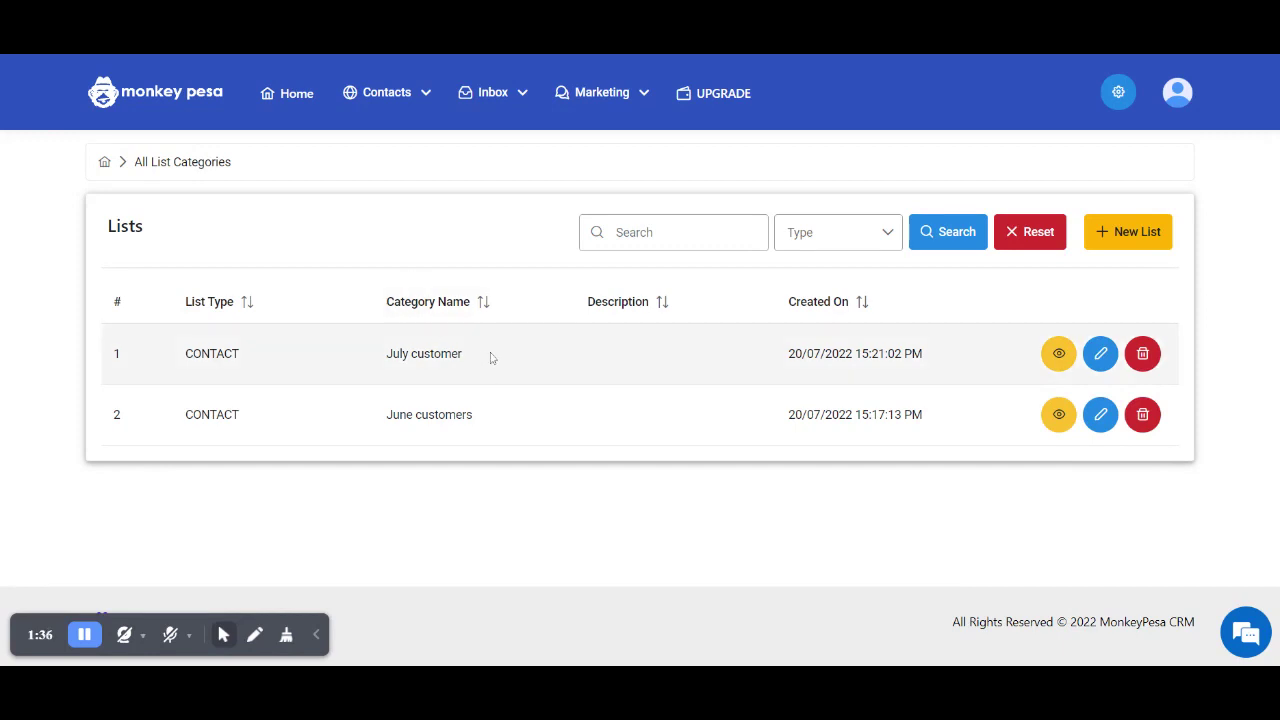
# - Create a CONTACT list named 'August customers' containing the ADMIN contact and confirm it
pyautogui.click(1142, 231)
pyautogui.click(811, 334)
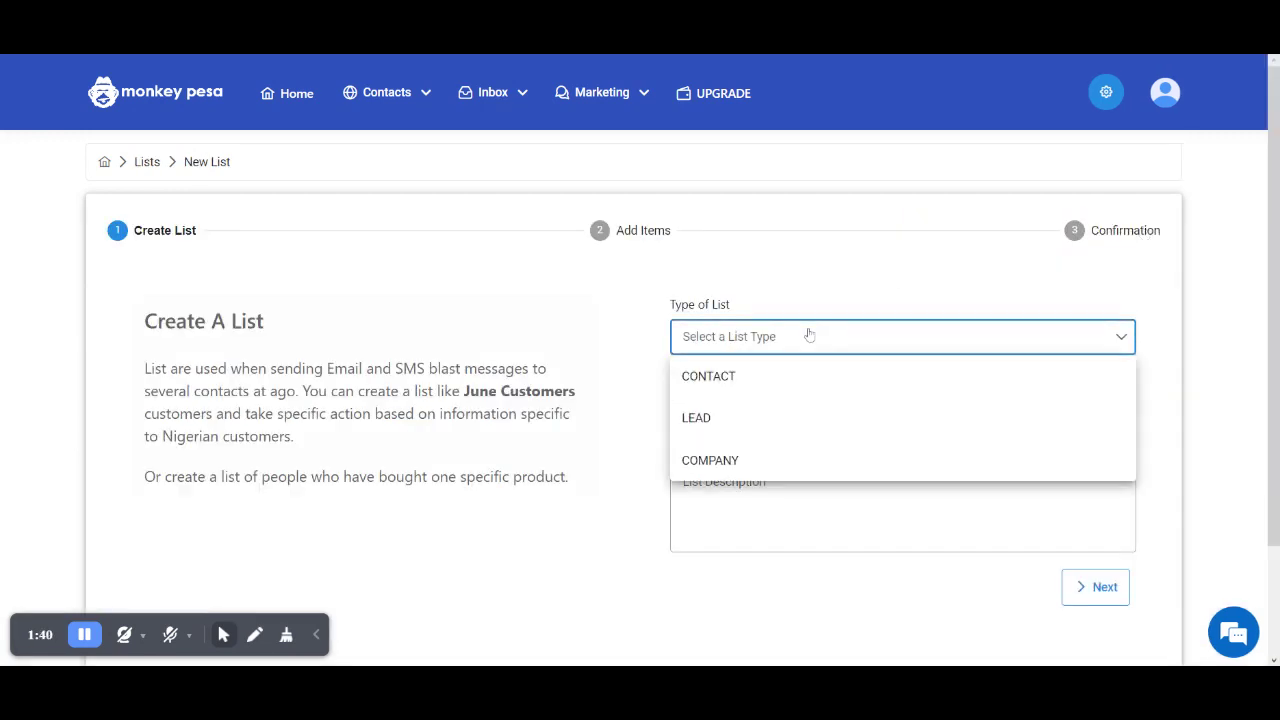
pyautogui.click(754, 375)
pyautogui.click(755, 409)
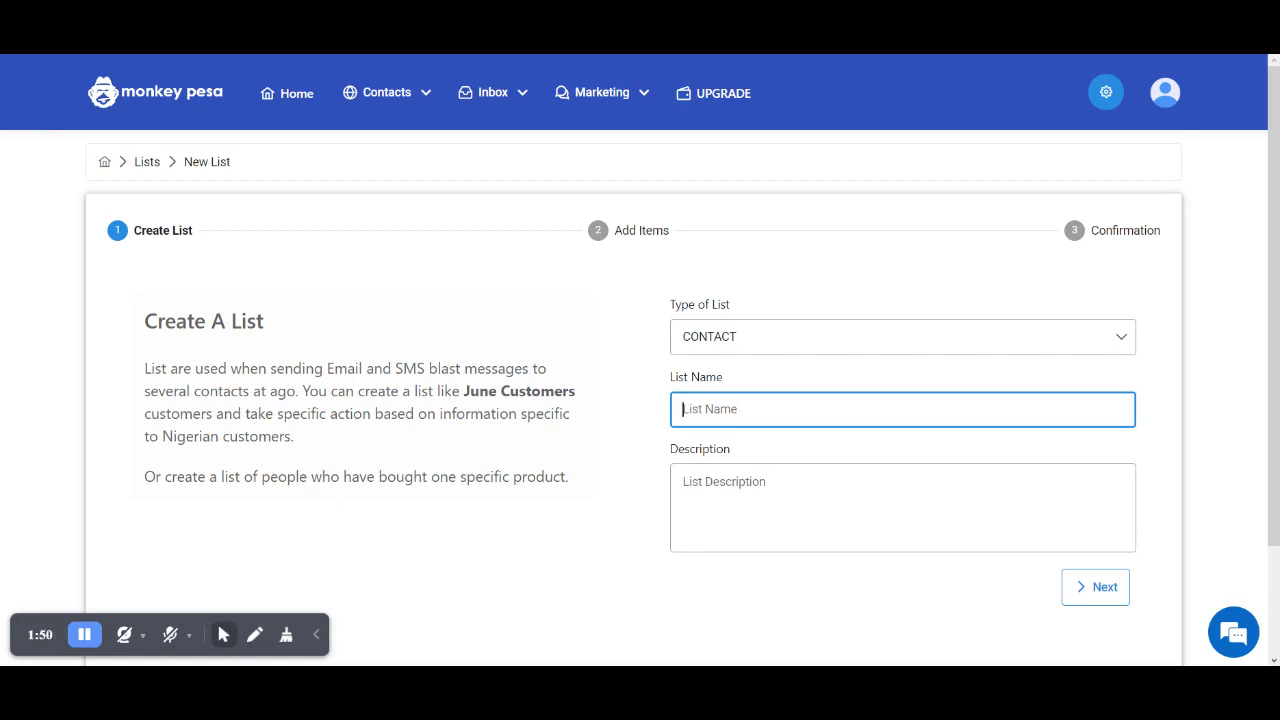
pyautogui.write('August customers')
pyautogui.click(1086, 589)
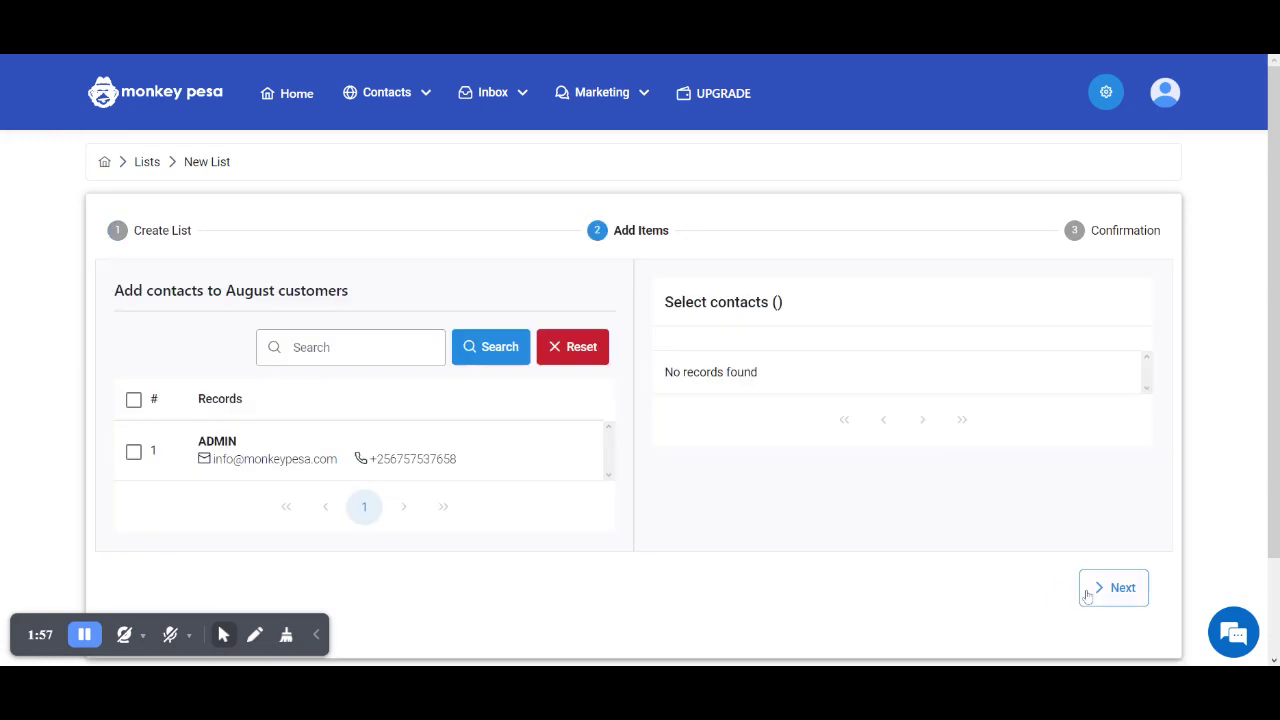
pyautogui.click(133, 451)
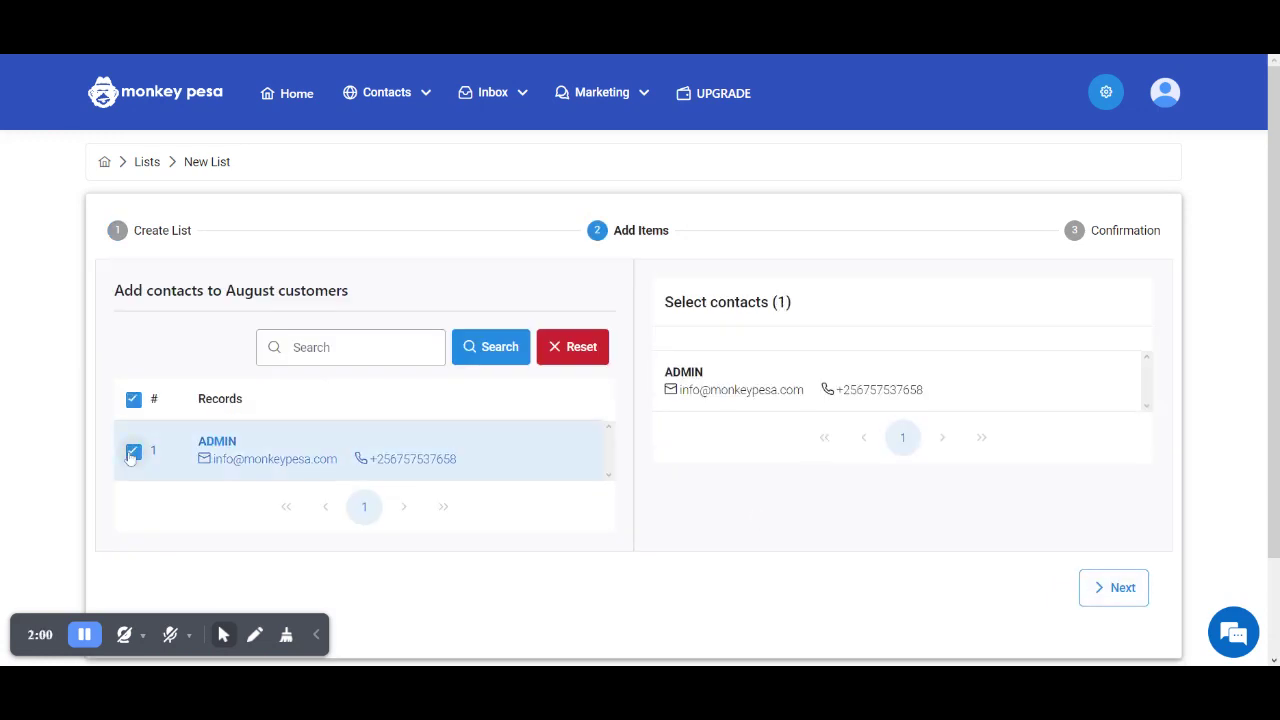
pyautogui.click(1130, 598)
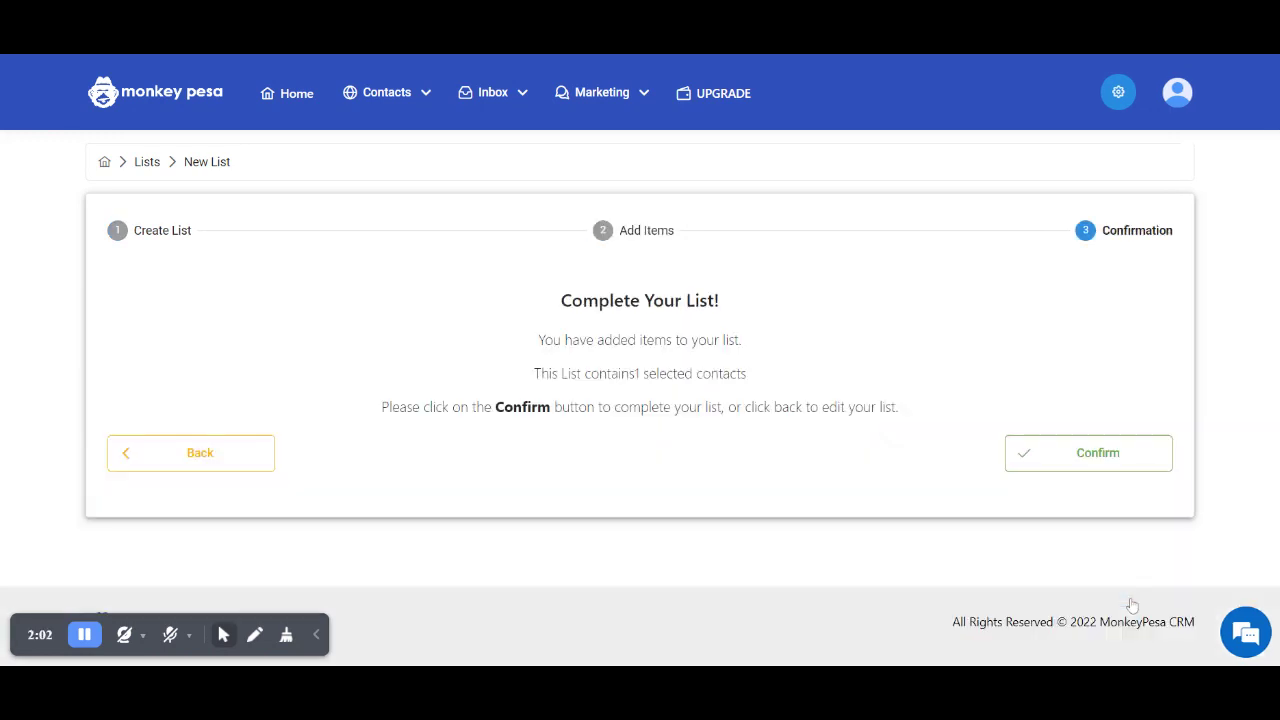
pyautogui.click(1100, 465)
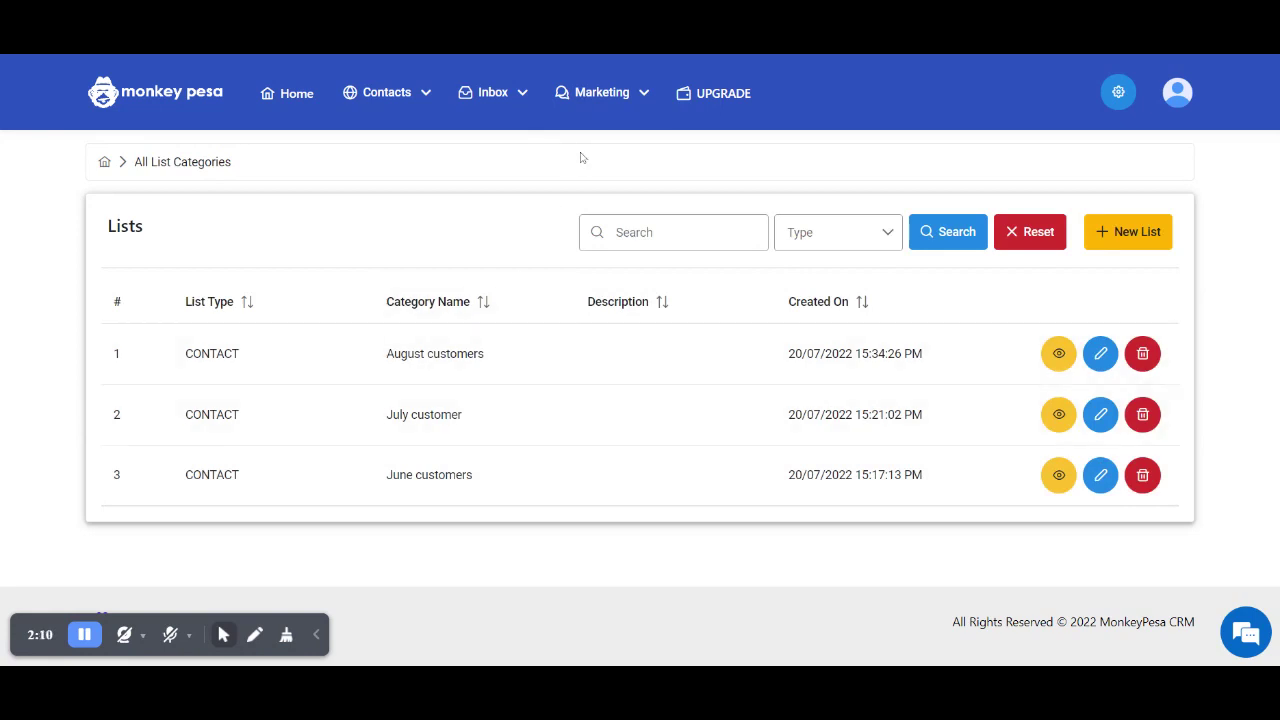
# - Go to Marketing > SMS Blasts > SMS Campaigns and start a new SMS campaign
pyautogui.click(612, 98)
pyautogui.click(620, 148)
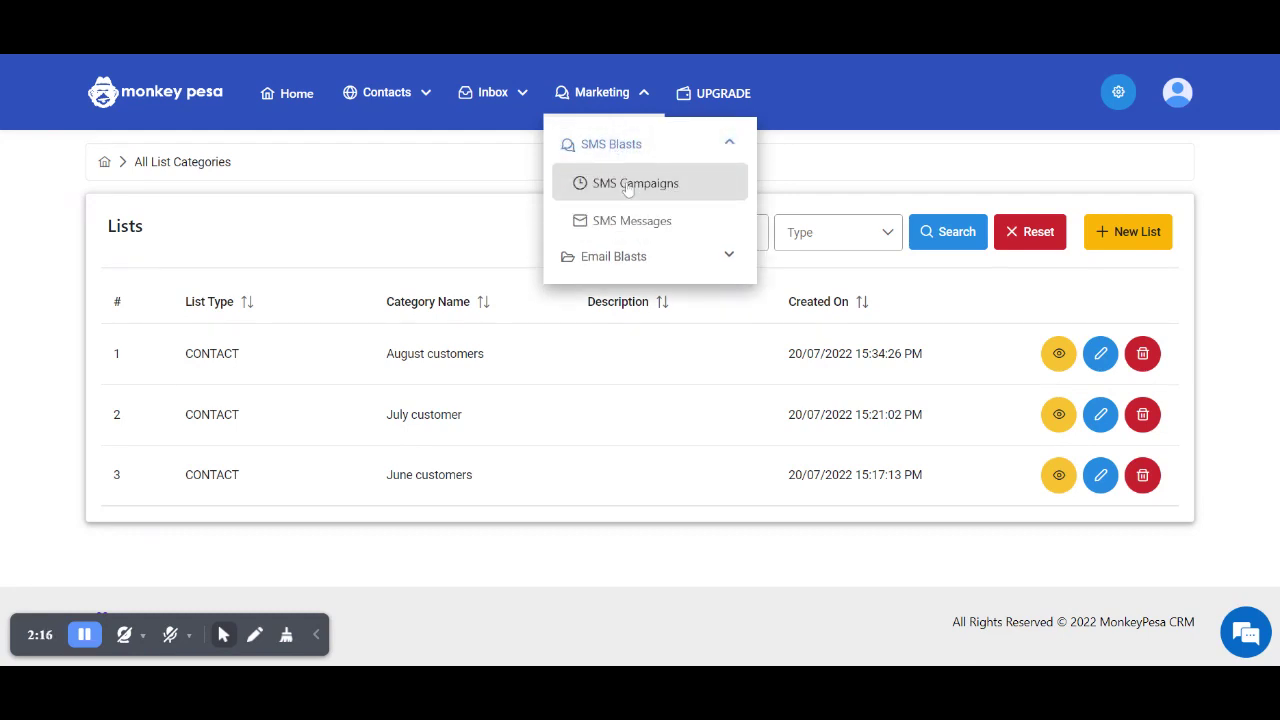
pyautogui.click(627, 185)
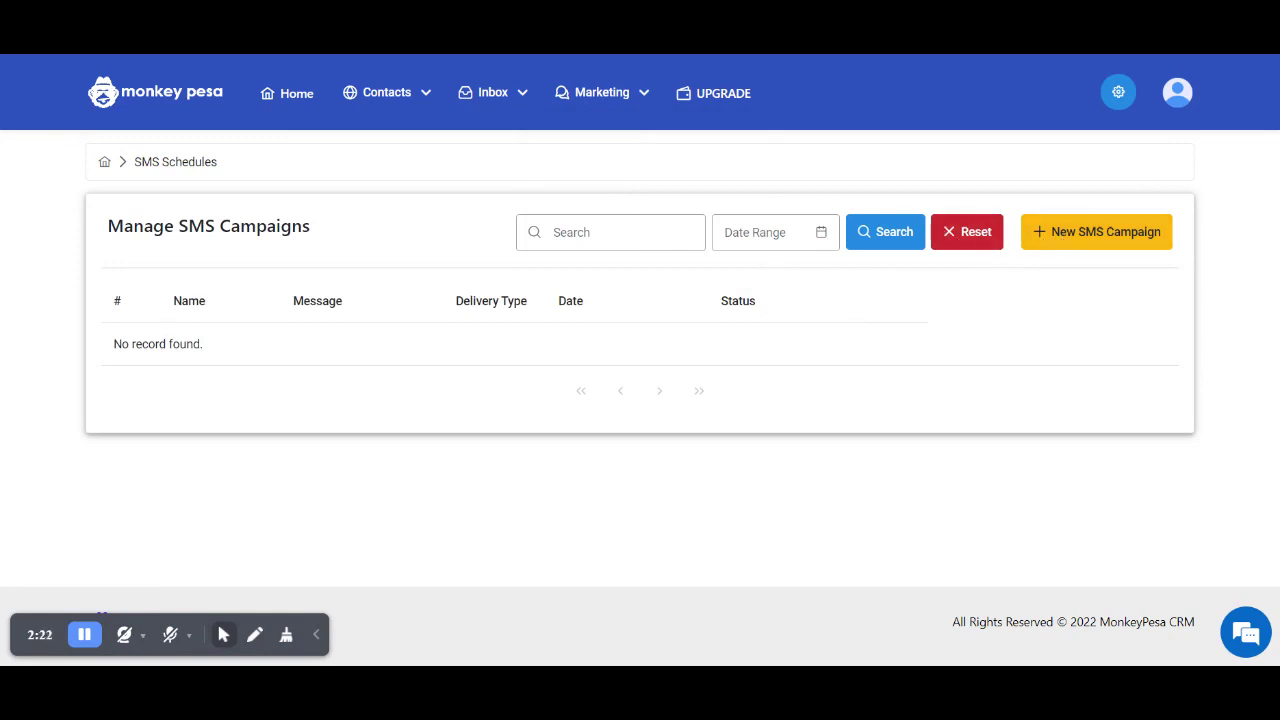
pyautogui.click(1066, 234)
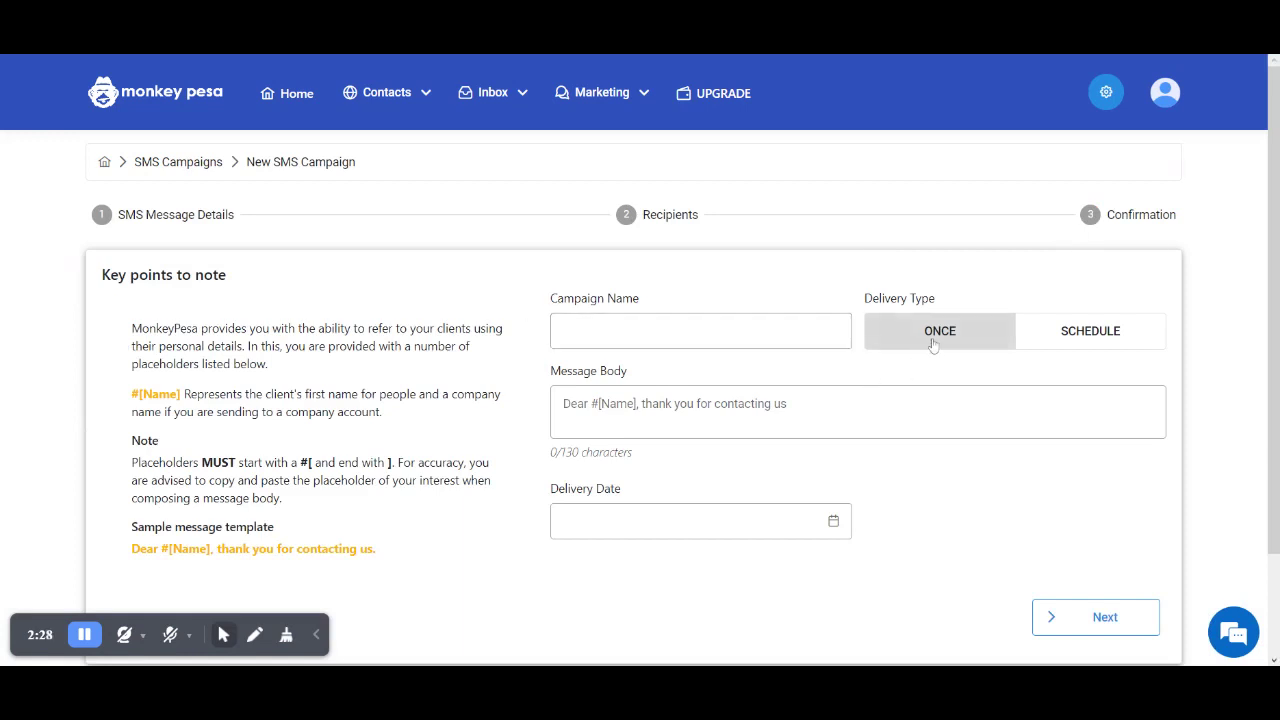
# - Keep delivery set to Once and name the campaign 'Test campaign'
pyautogui.click(1068, 344)
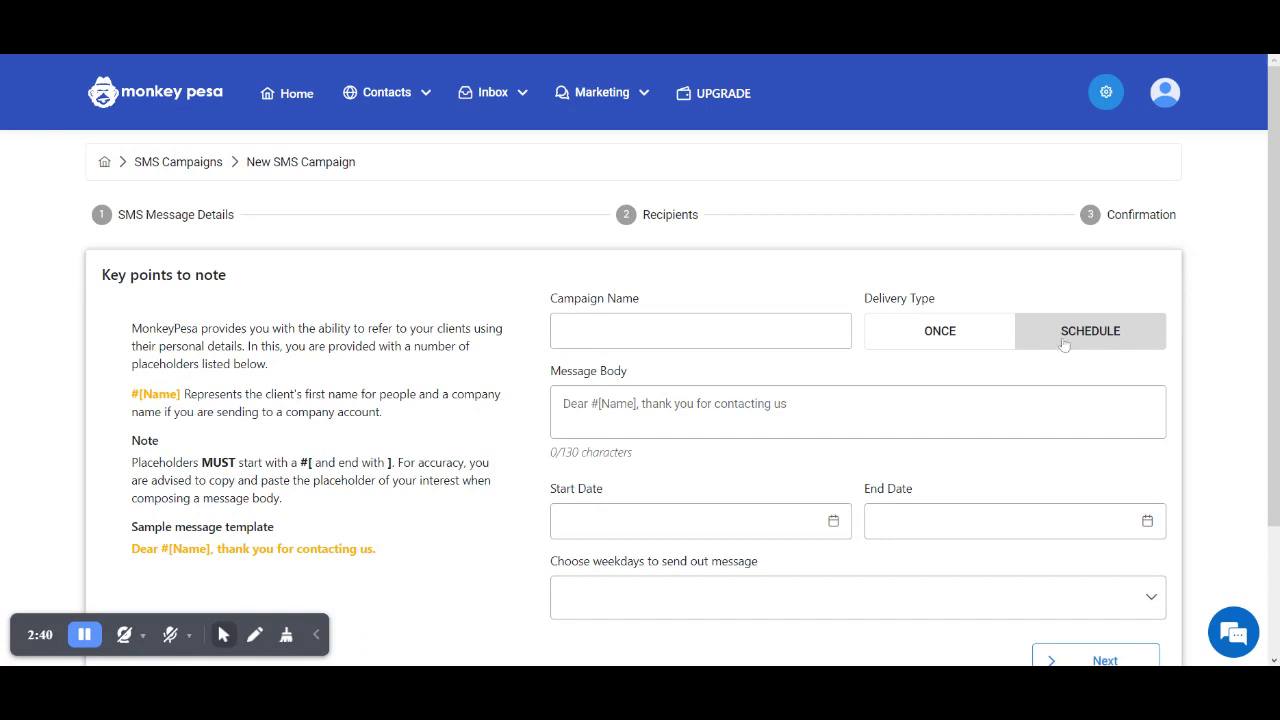
pyautogui.click(974, 337)
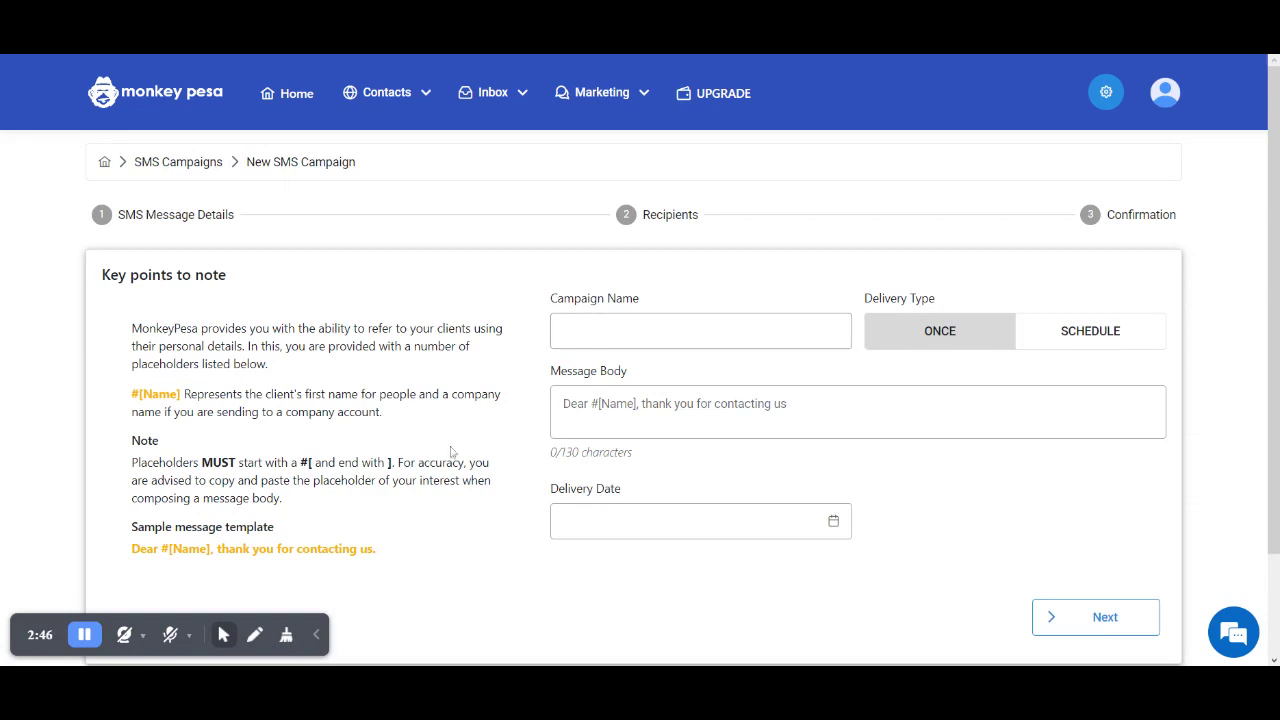
pyautogui.click(600, 331)
pyautogui.write('Test')
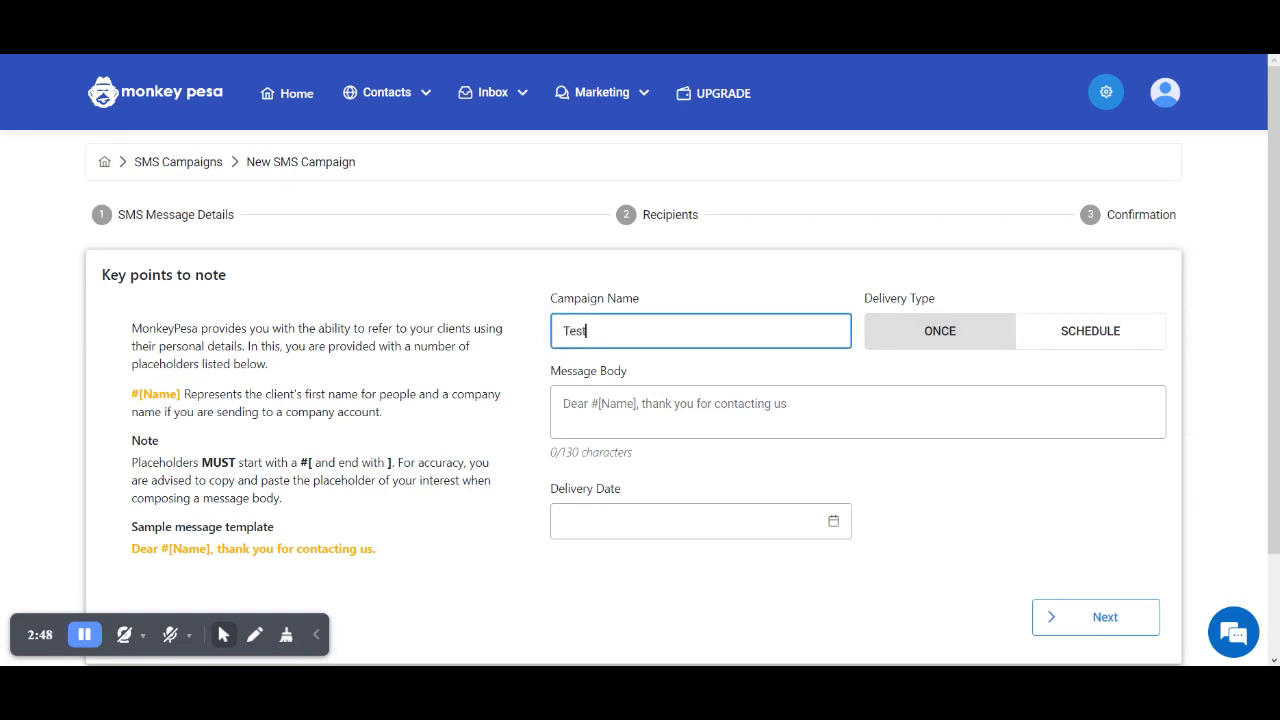
pyautogui.write(' campaign')
# - Copy the sample greeting template into the Message Body
pyautogui.moveTo(380, 549); pyautogui.dragTo(126, 553)
pyautogui.hotkey('ctrl', 'c')
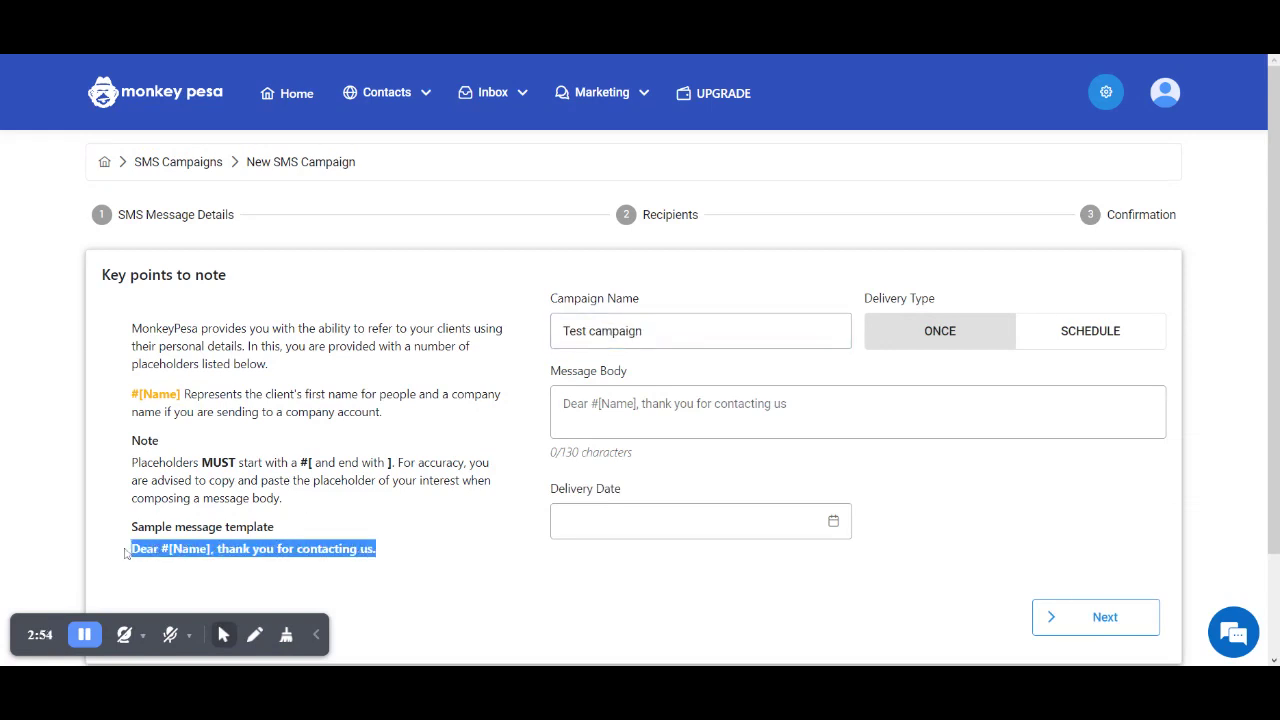
pyautogui.click(696, 425)
pyautogui.hotkey('ctrl', 'v')
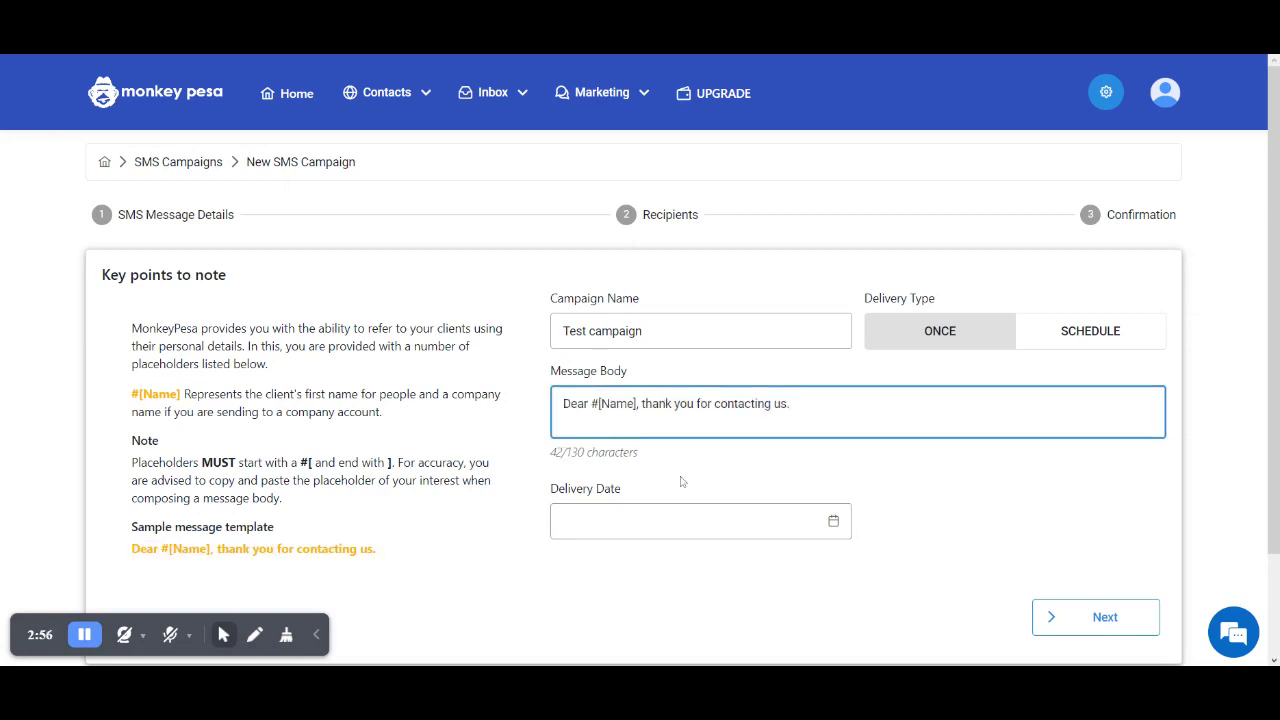
# - Set the delivery date to 07/20/2022 18:37:51
pyautogui.click(834, 521)
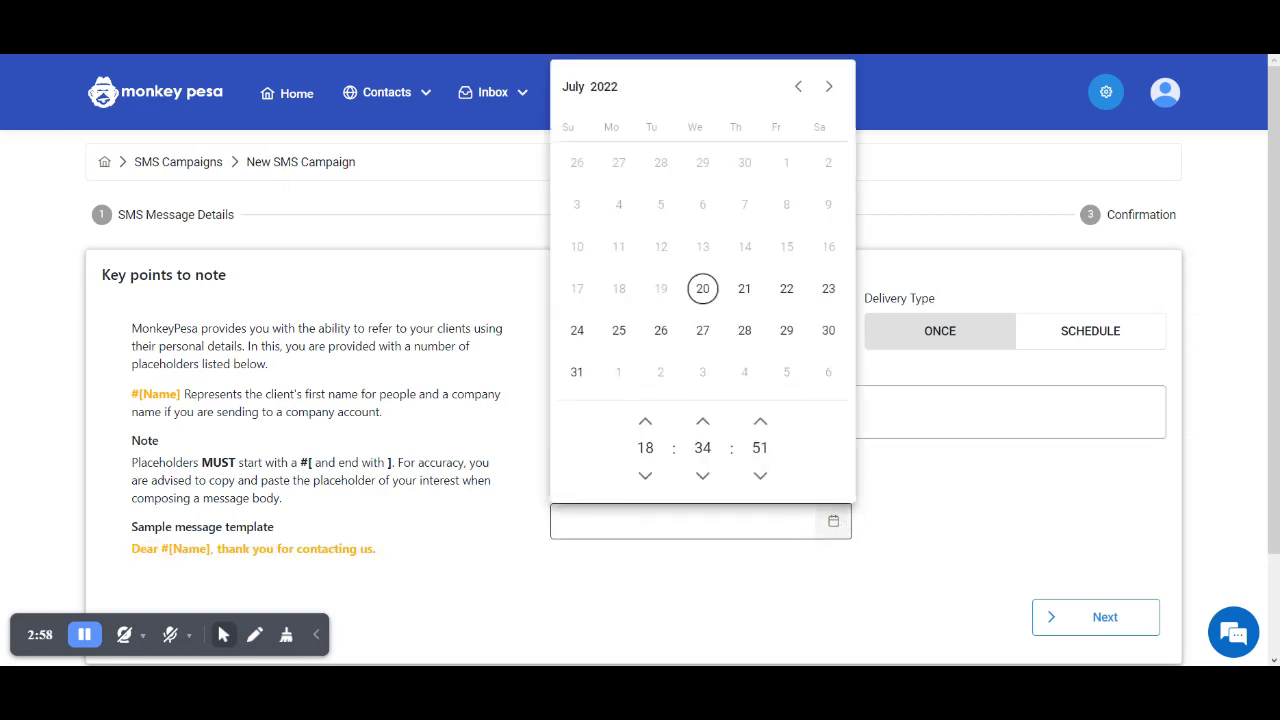
pyautogui.click(710, 423)
pyautogui.click(710, 423)
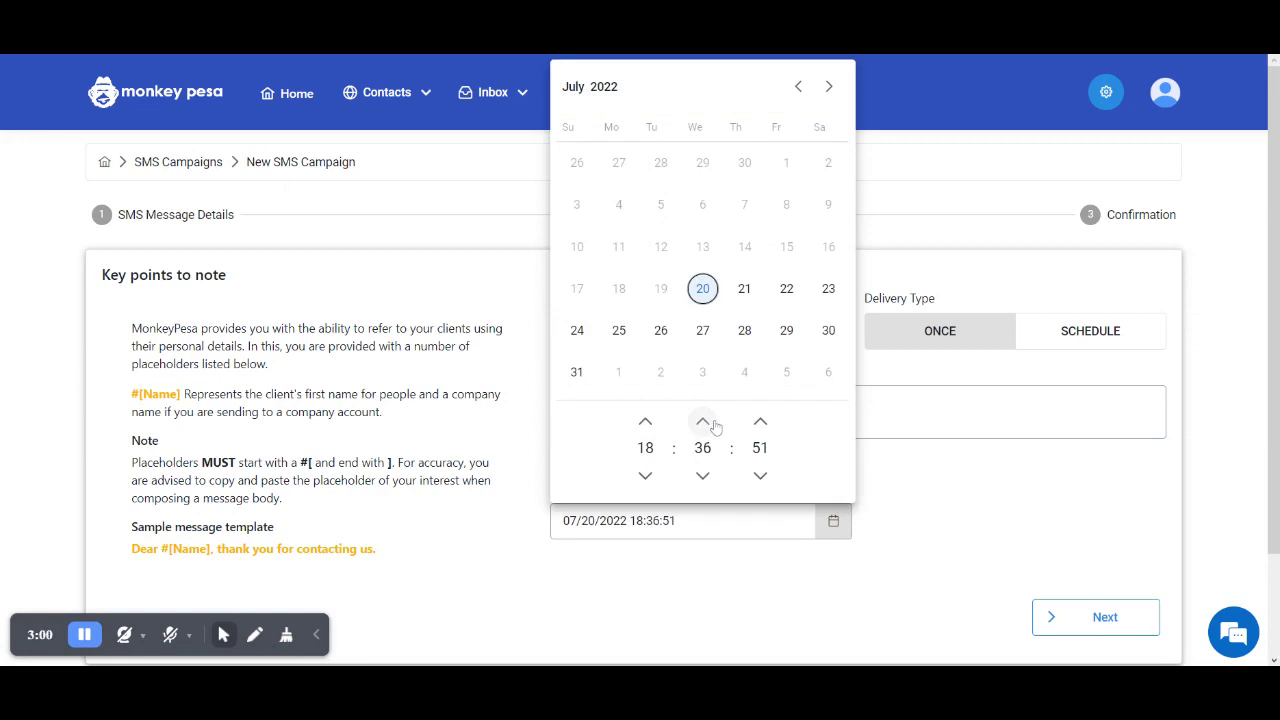
pyautogui.click(710, 423)
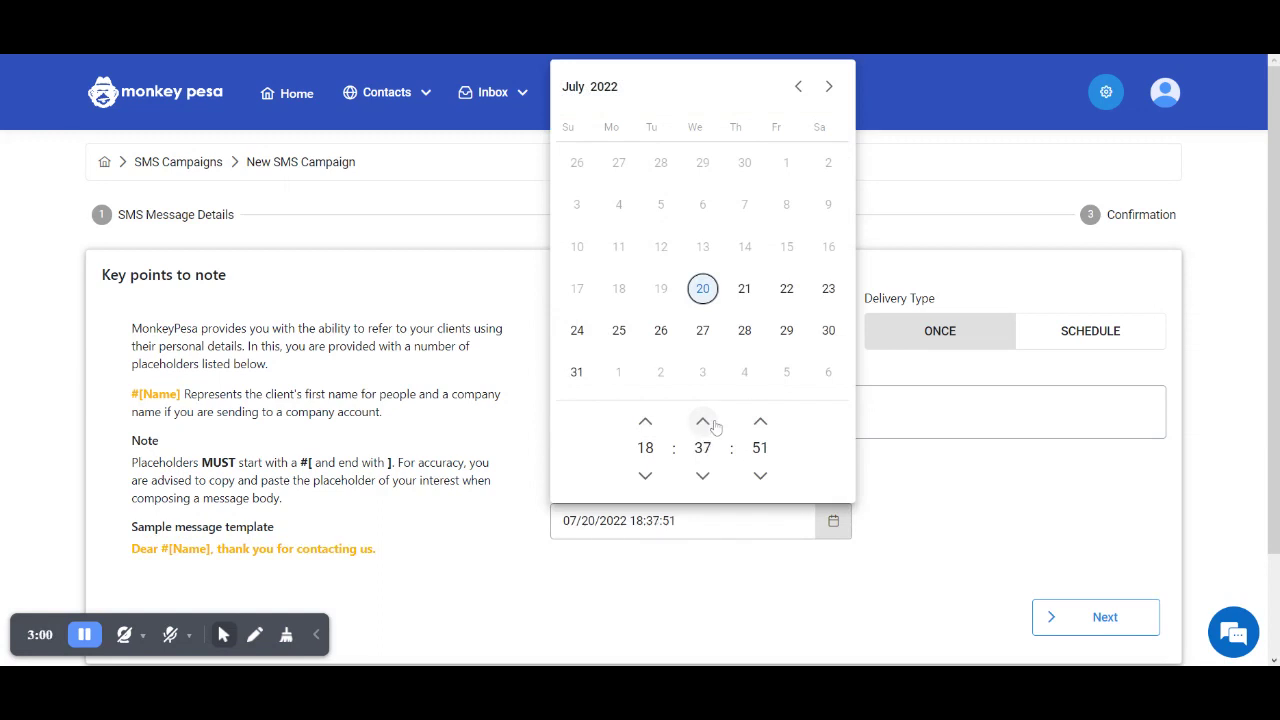
pyautogui.click(937, 523)
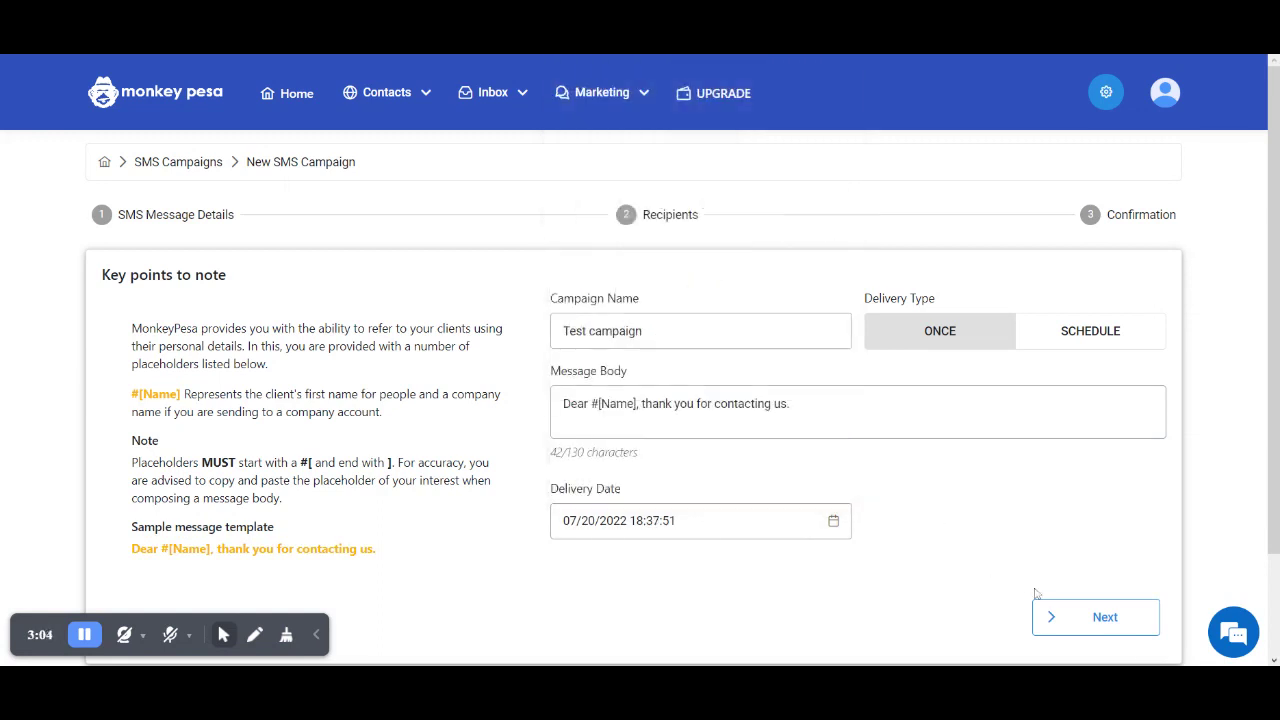
# - Select the August customers list as recipients and confirm the campaign
pyautogui.click(1131, 633)
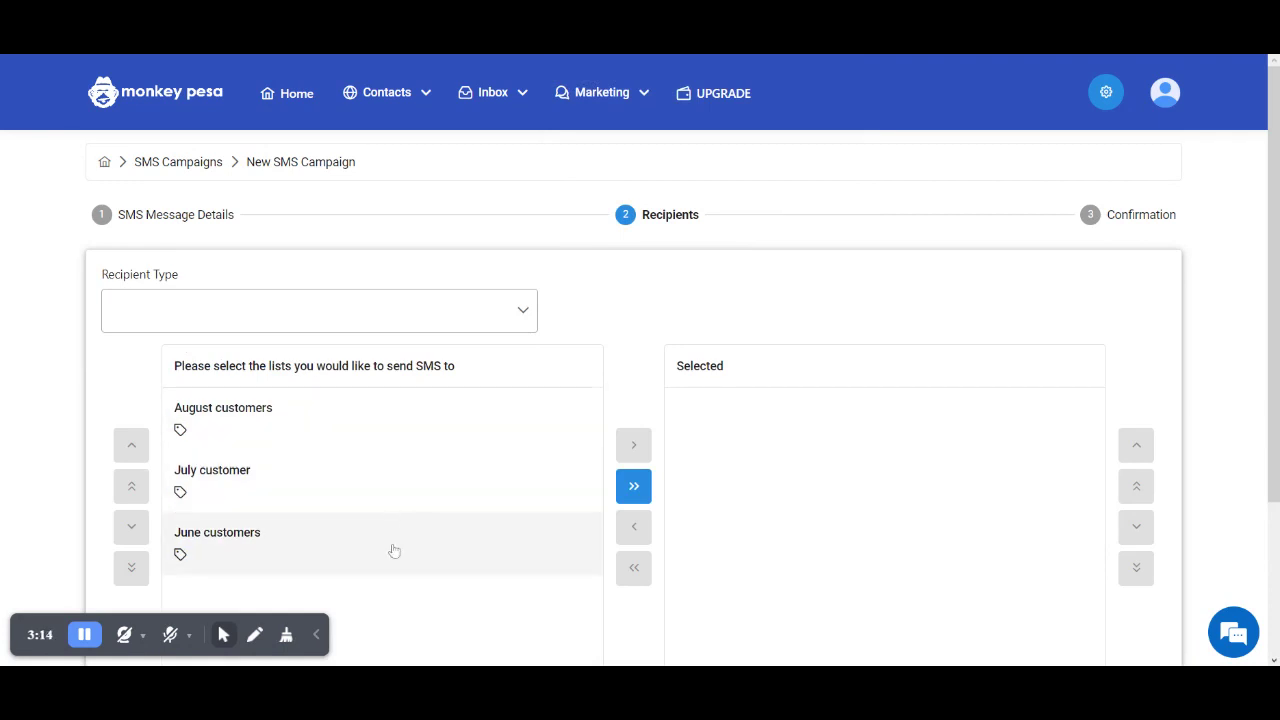
pyautogui.click(403, 444)
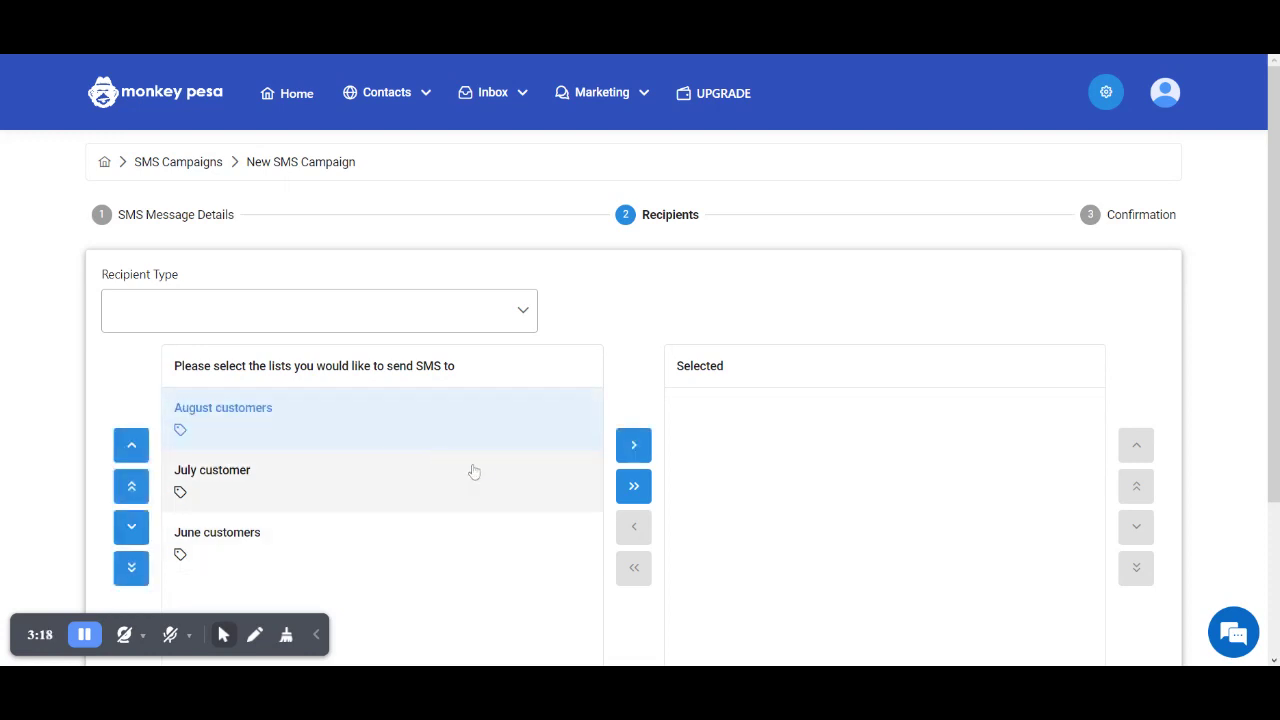
pyautogui.click(633, 447)
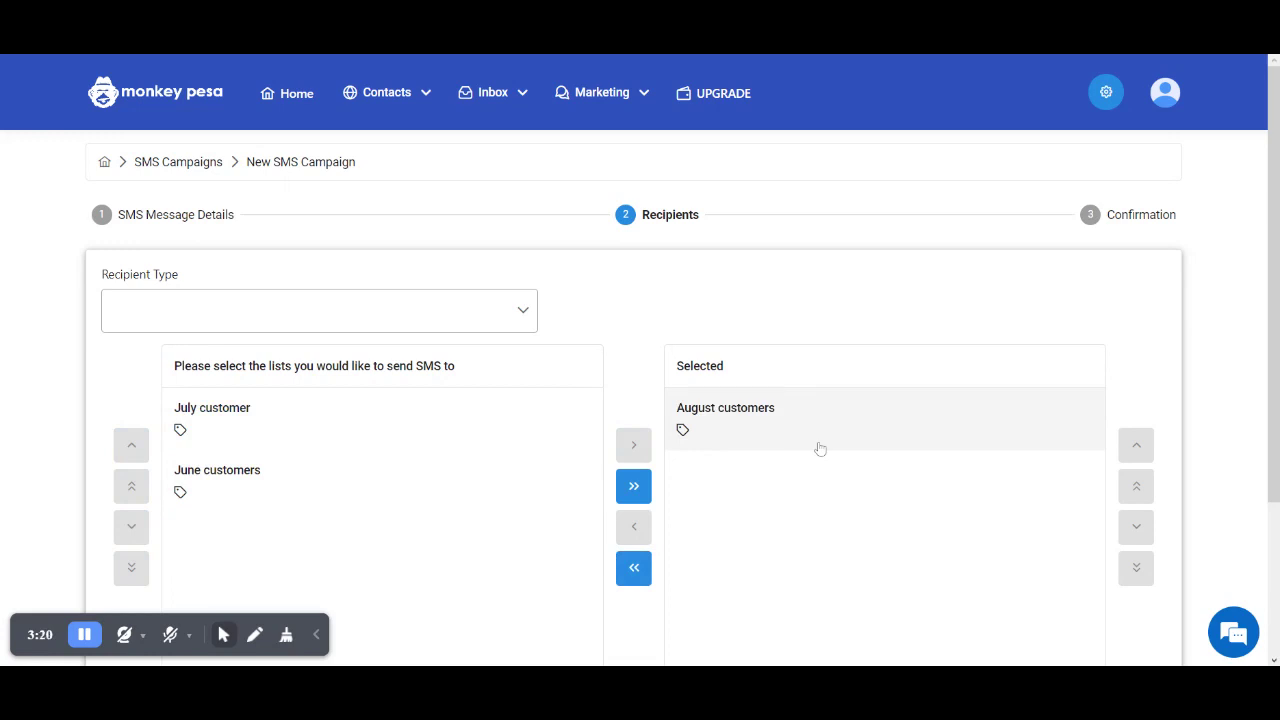
pyautogui.scroll(-3, 818, 449)
pyautogui.click(1114, 494)
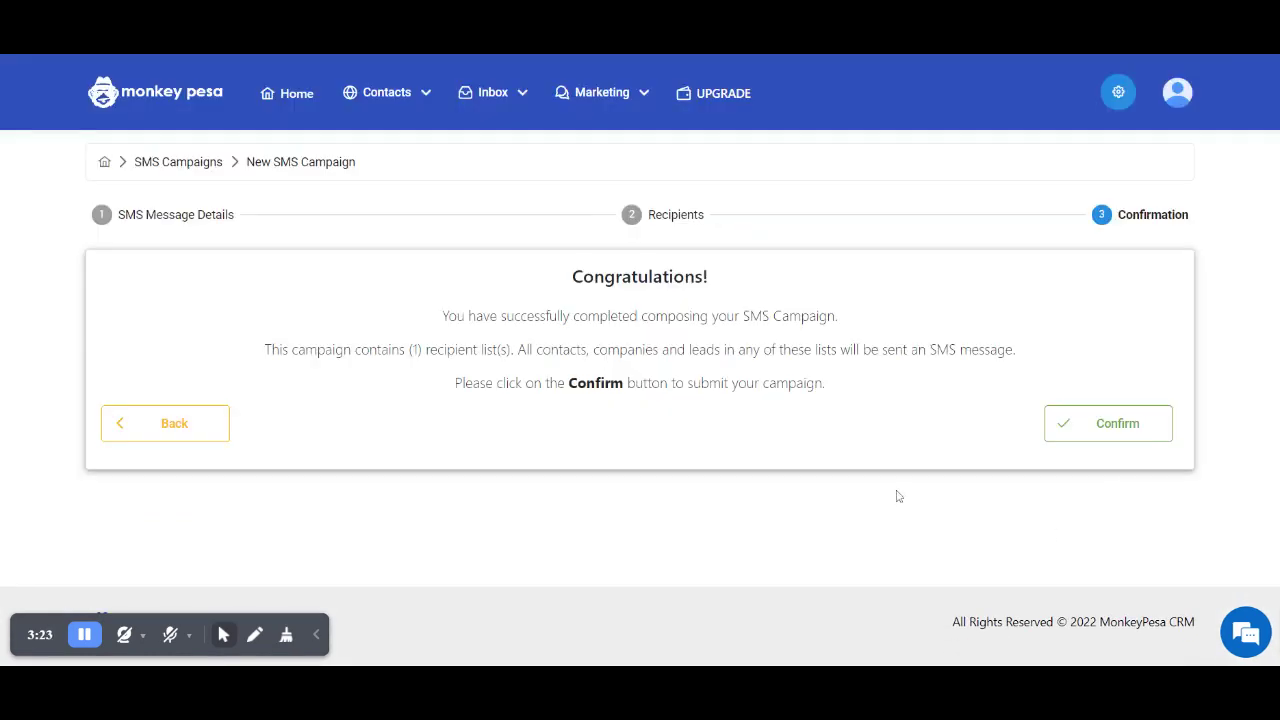
pyautogui.click(1118, 425)
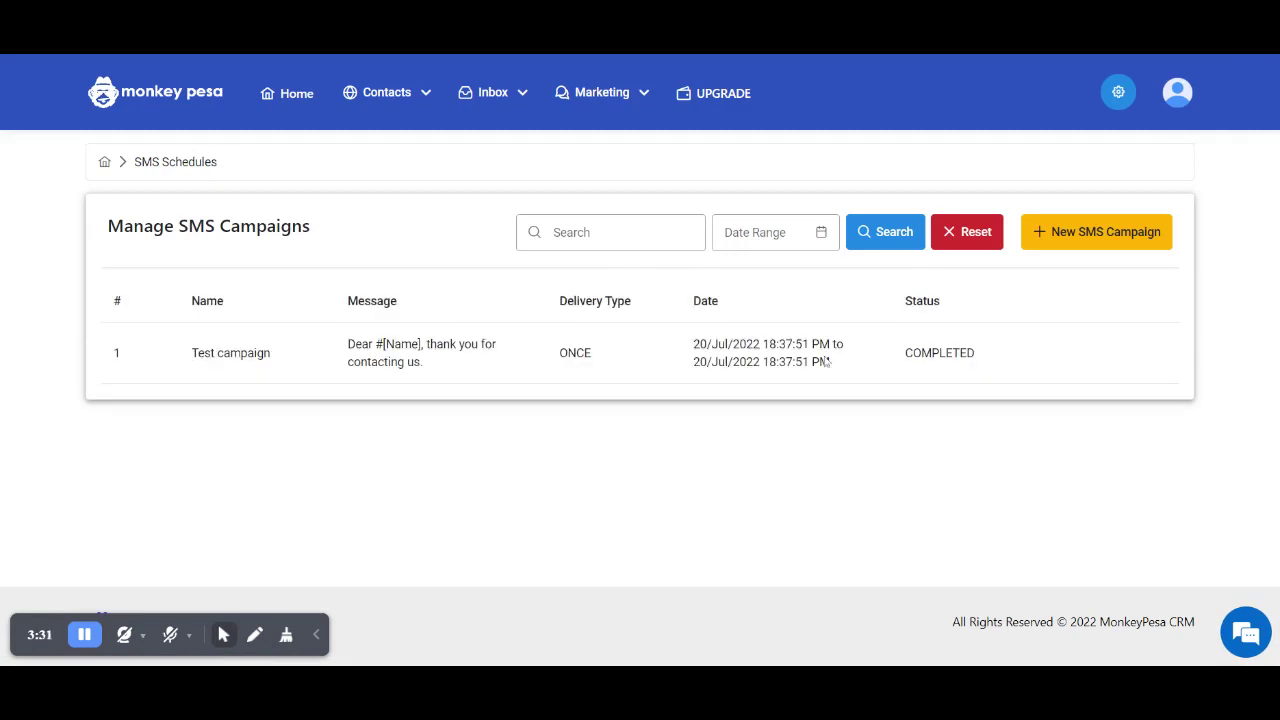
pyautogui.moveTo(778, 362); pyautogui.dragTo(796, 362)
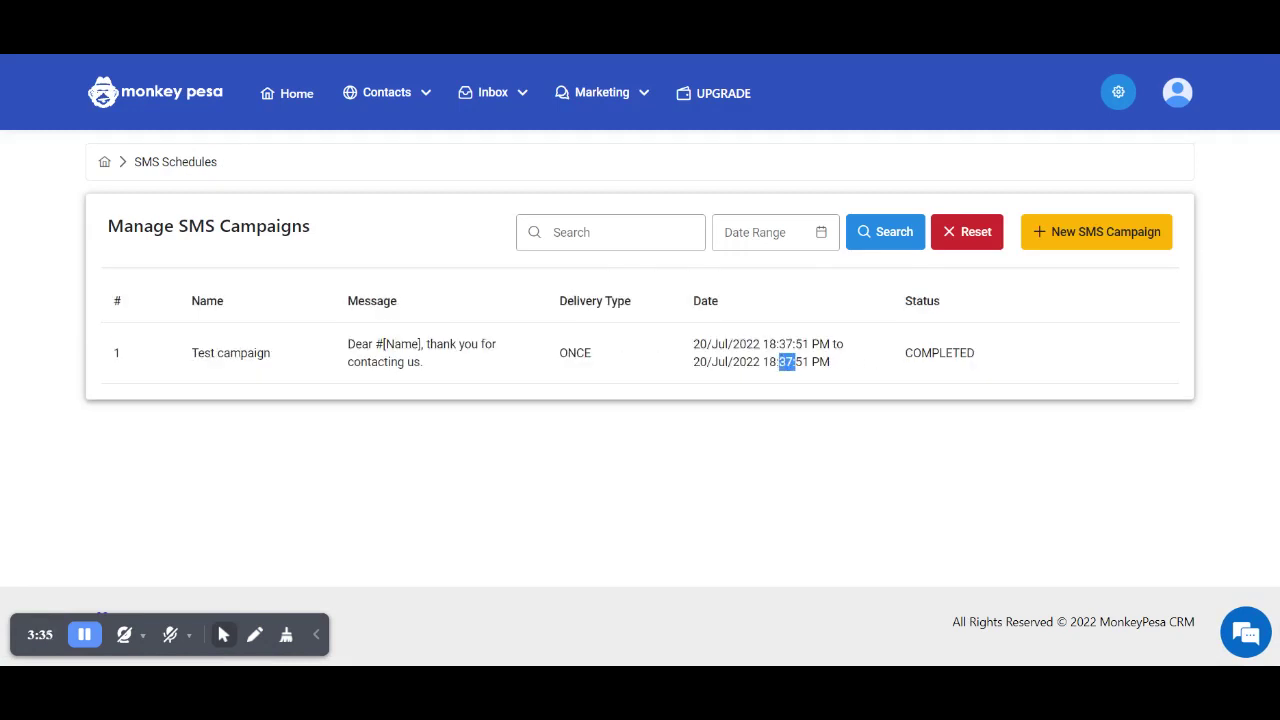